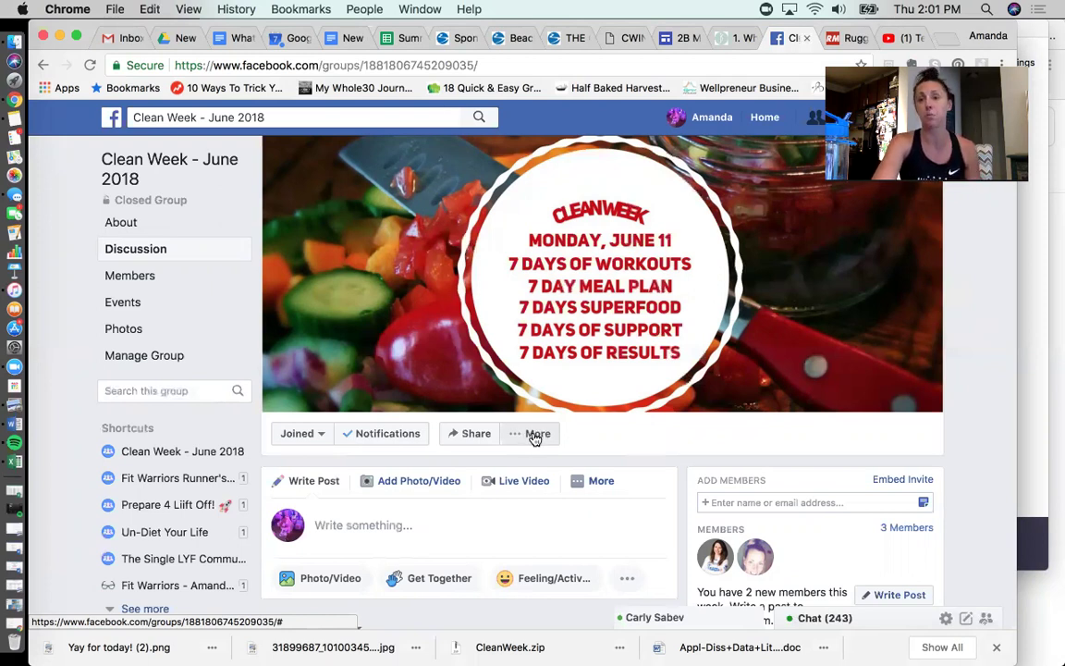
Step: Open the Clean Week - June 2018 group's settings and set its group type to Social Learning
left_click(536, 435)
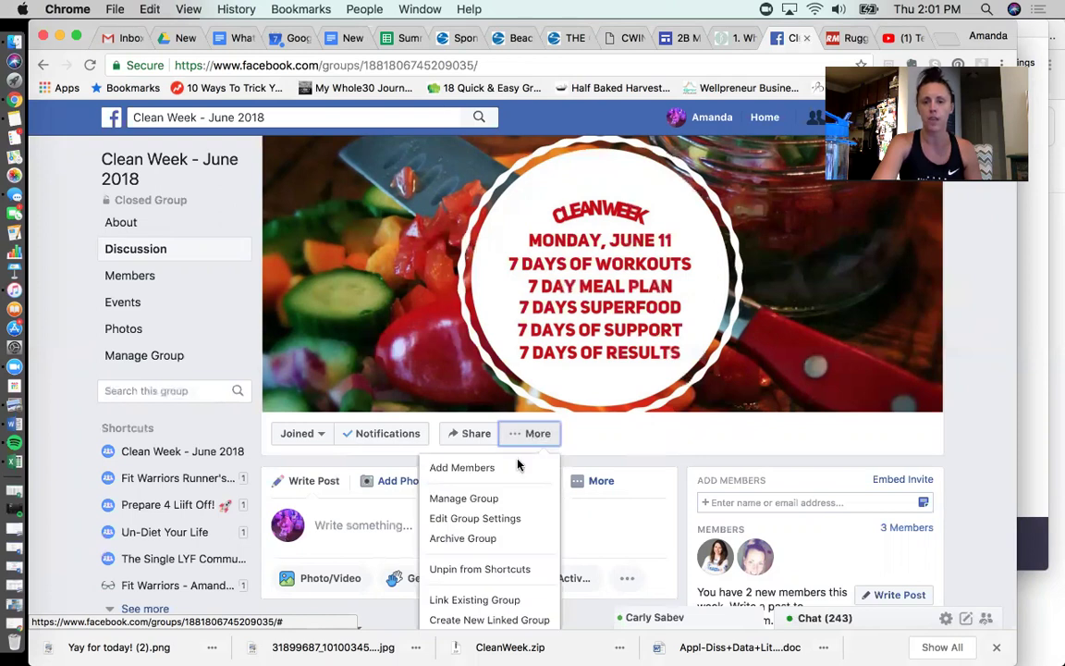
left_click(487, 520)
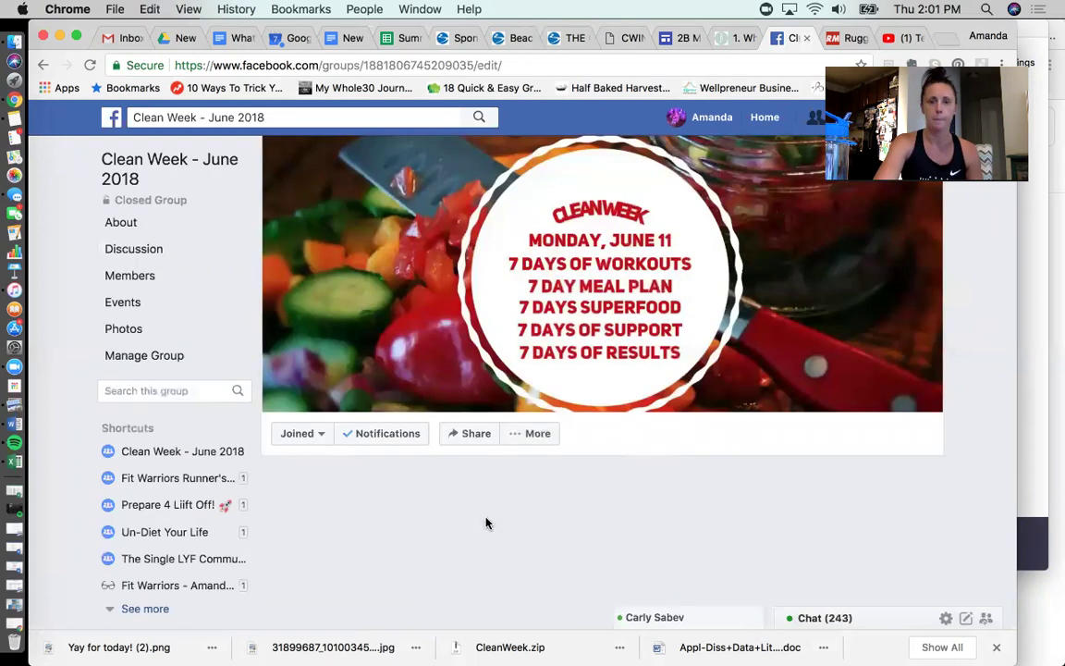
scroll(488, 521, "down", 1)
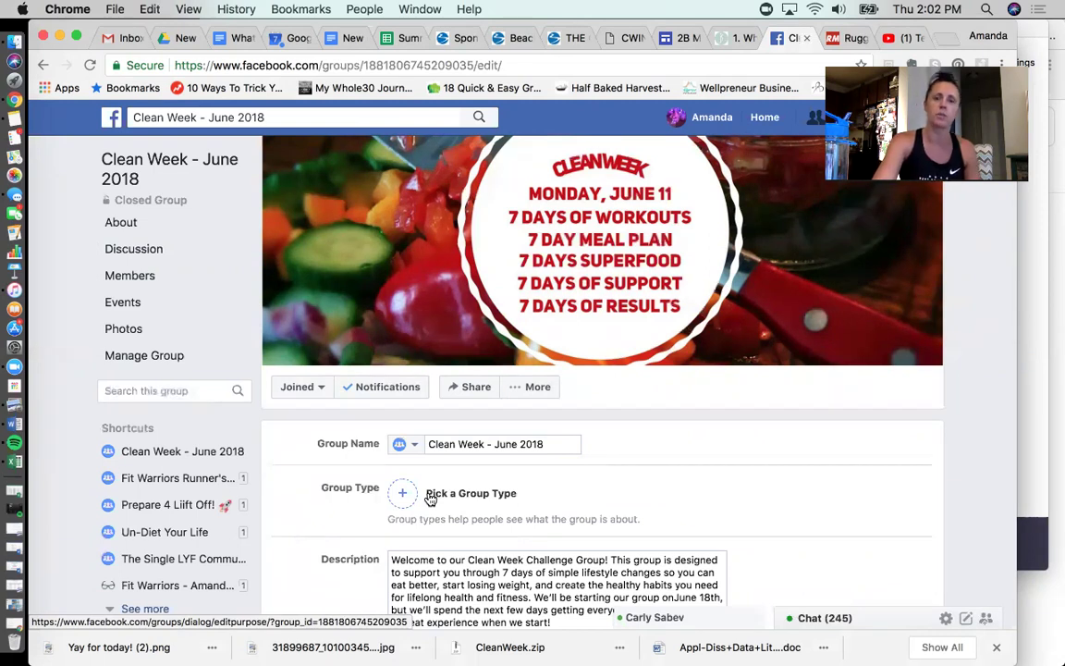
left_click(430, 496)
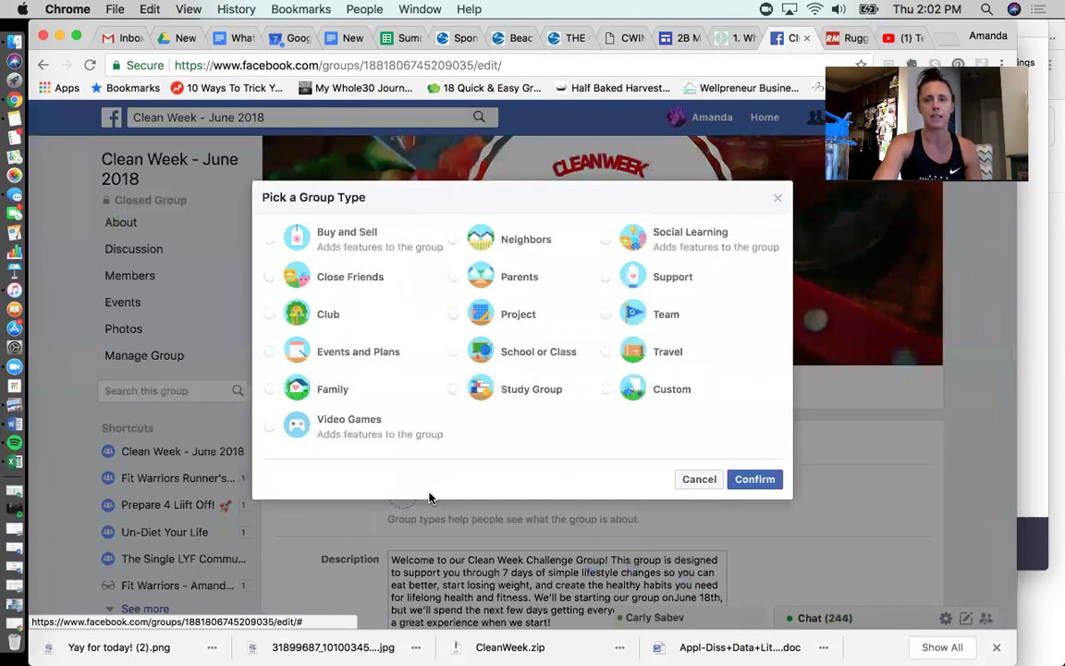
left_click(607, 239)
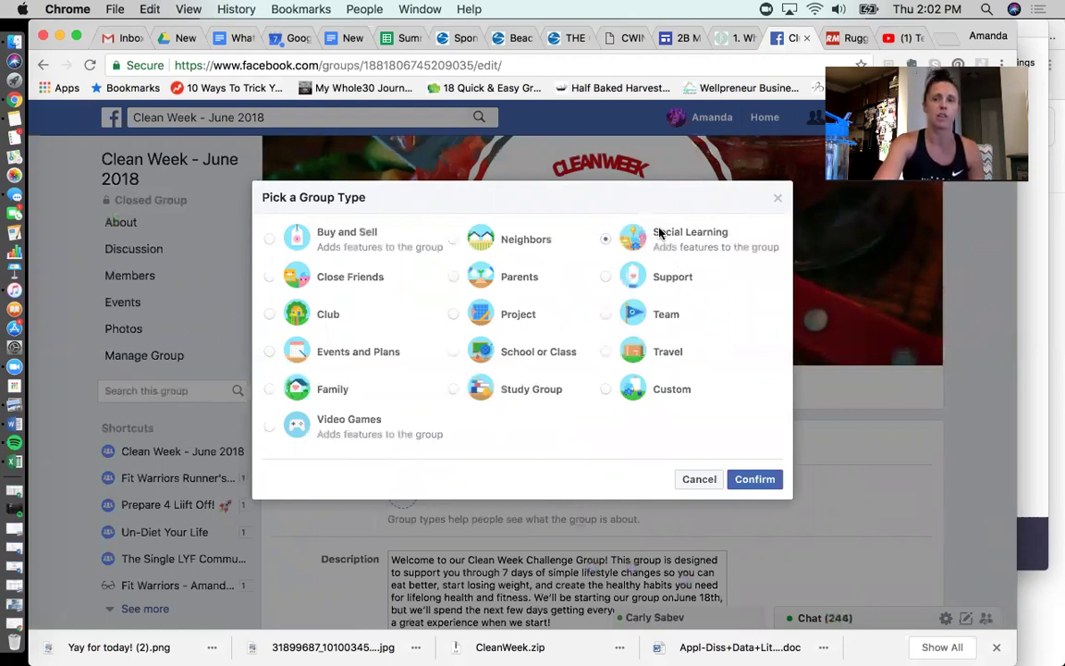
left_click(755, 479)
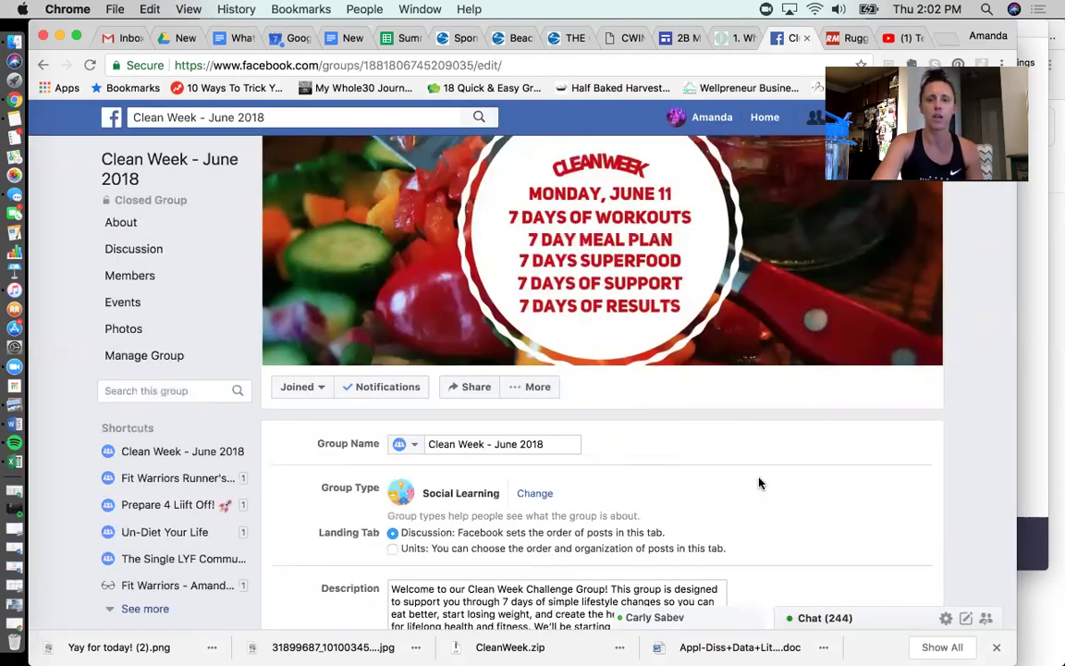
Step: Review the remaining group settings, from the landing tab through story post approval, and save the changes
scroll(759, 483, "down", 4)
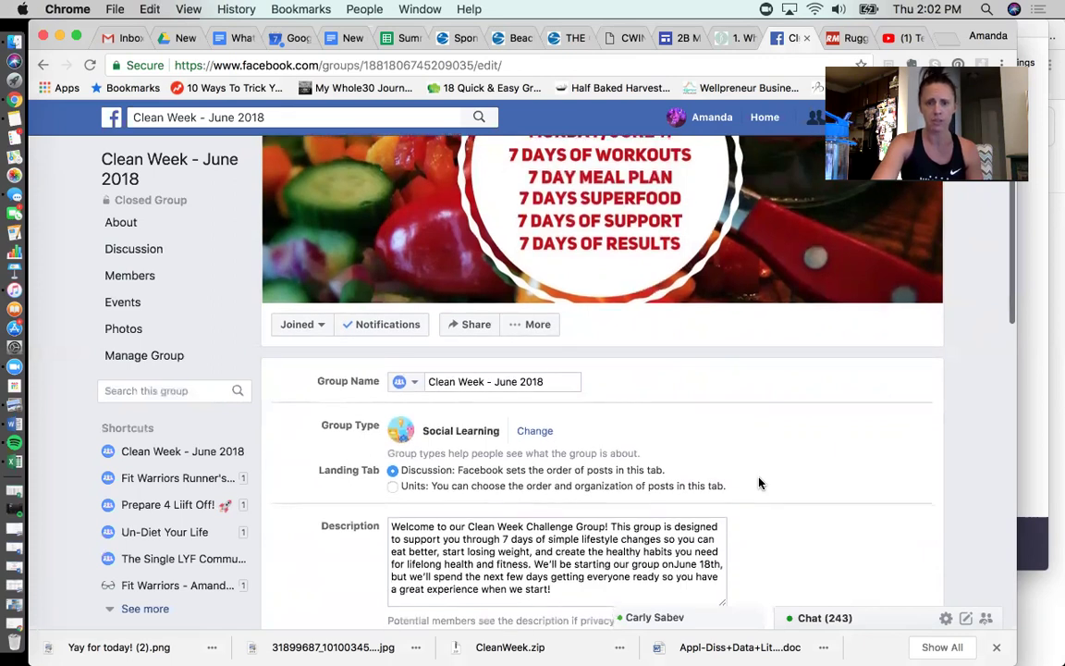
scroll(574, 450, "down", 7)
scroll(575, 451, "up", 5)
scroll(574, 450, "up", 1)
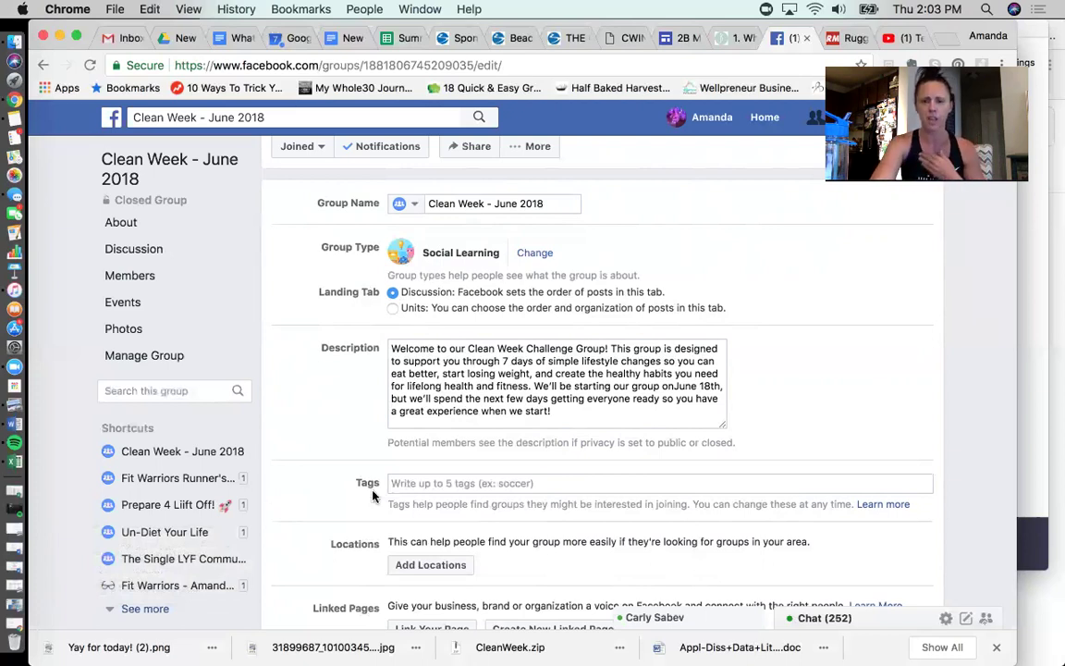
scroll(333, 493, "down", 2)
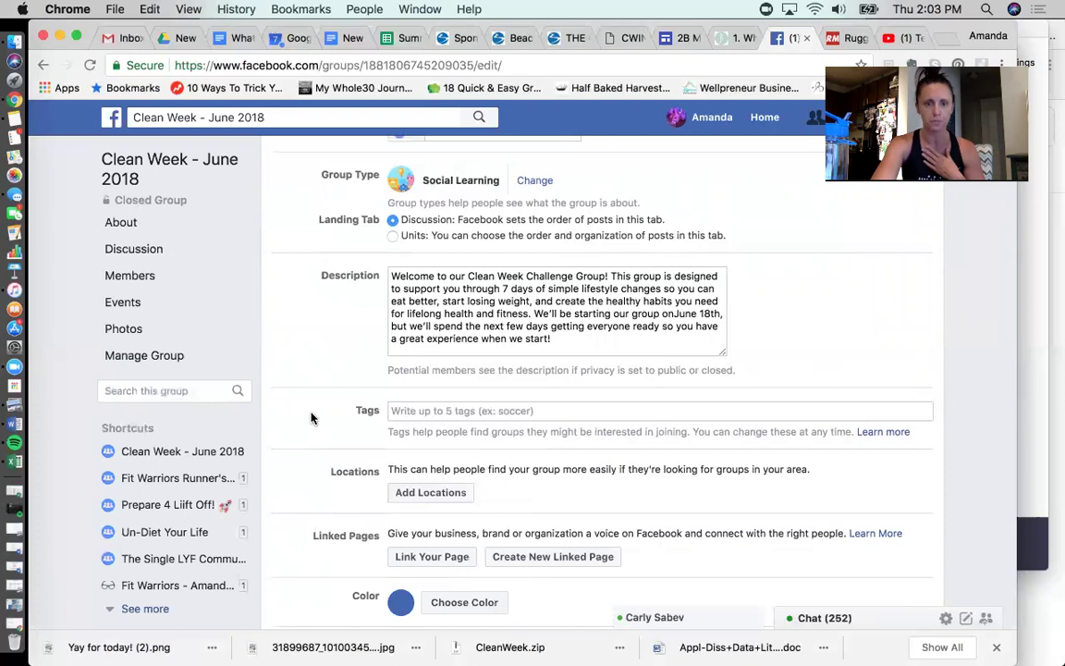
scroll(311, 416, "down", 1)
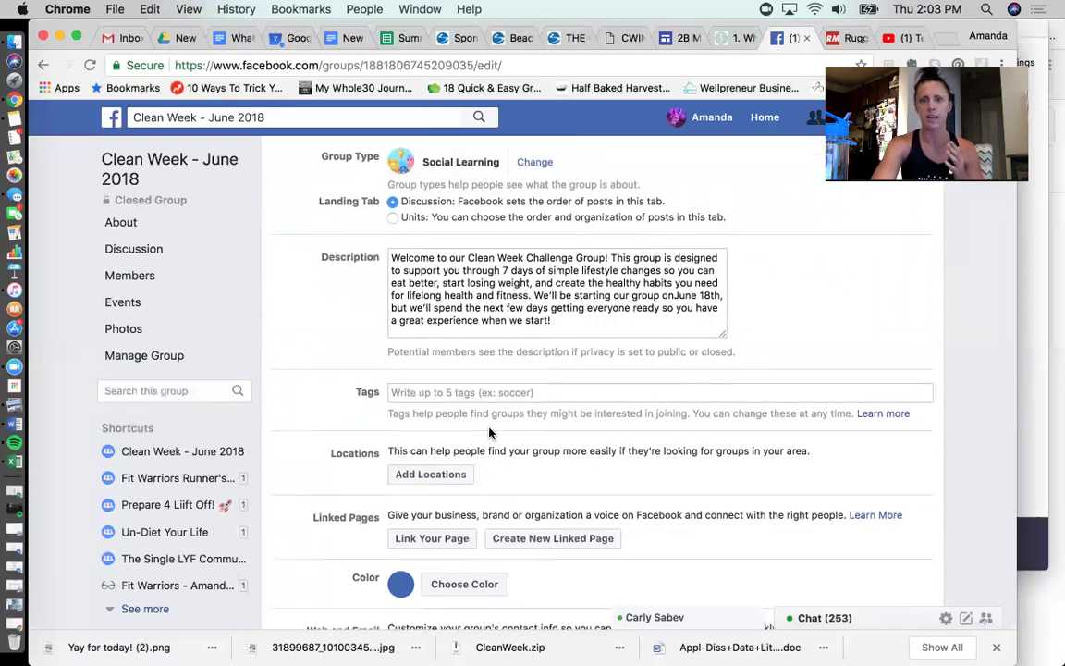
scroll(490, 433, "down", 1)
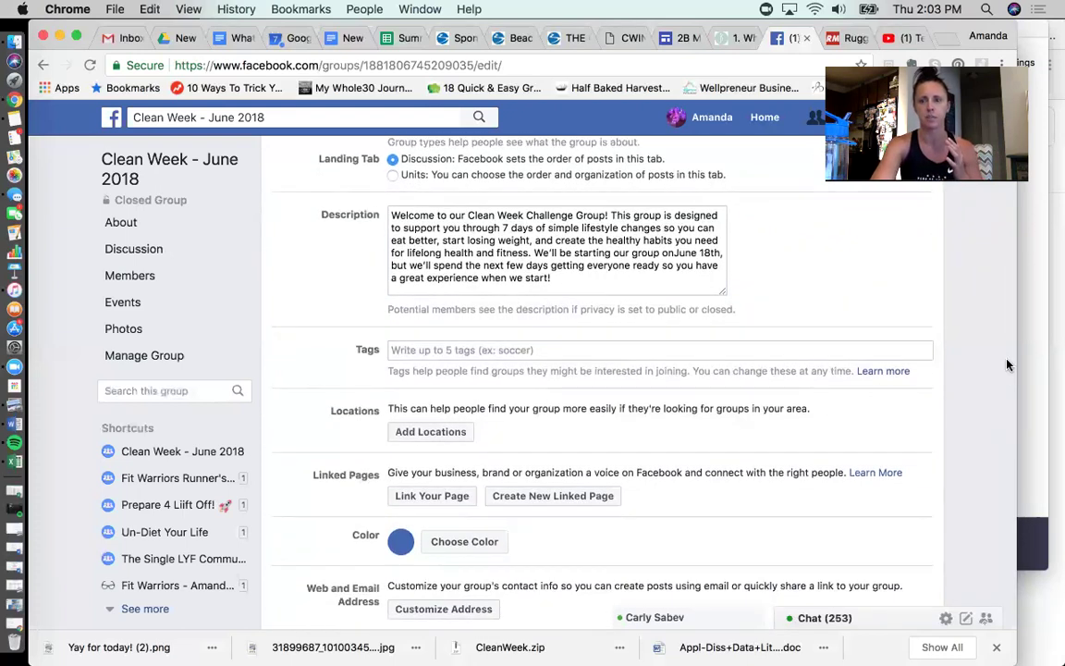
scroll(1009, 365, "down", 5)
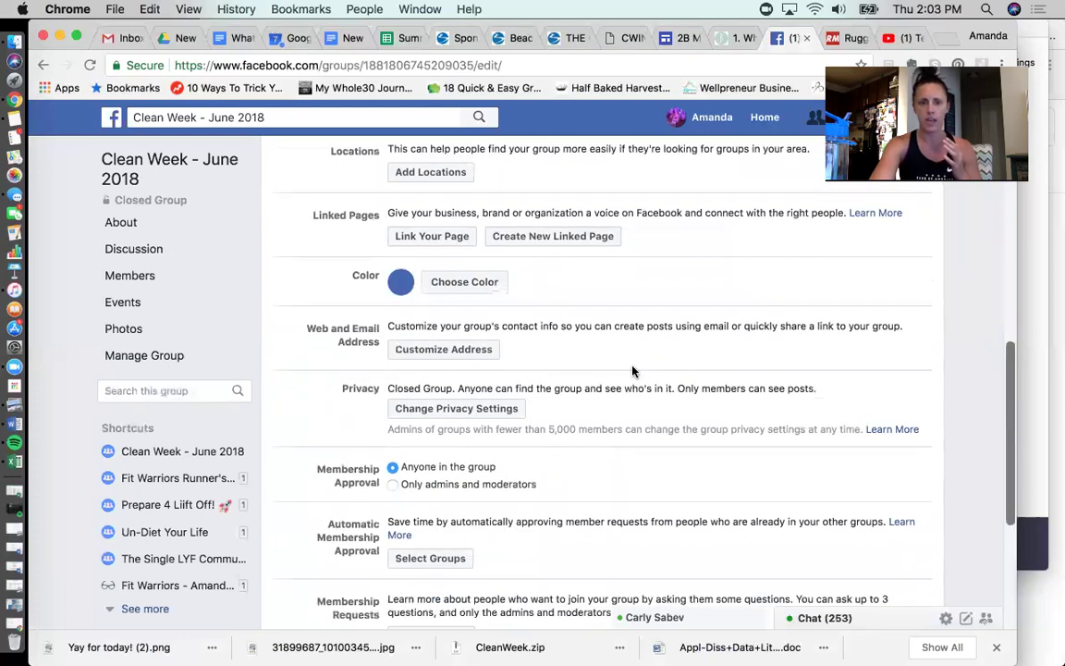
scroll(632, 371, "down", 4)
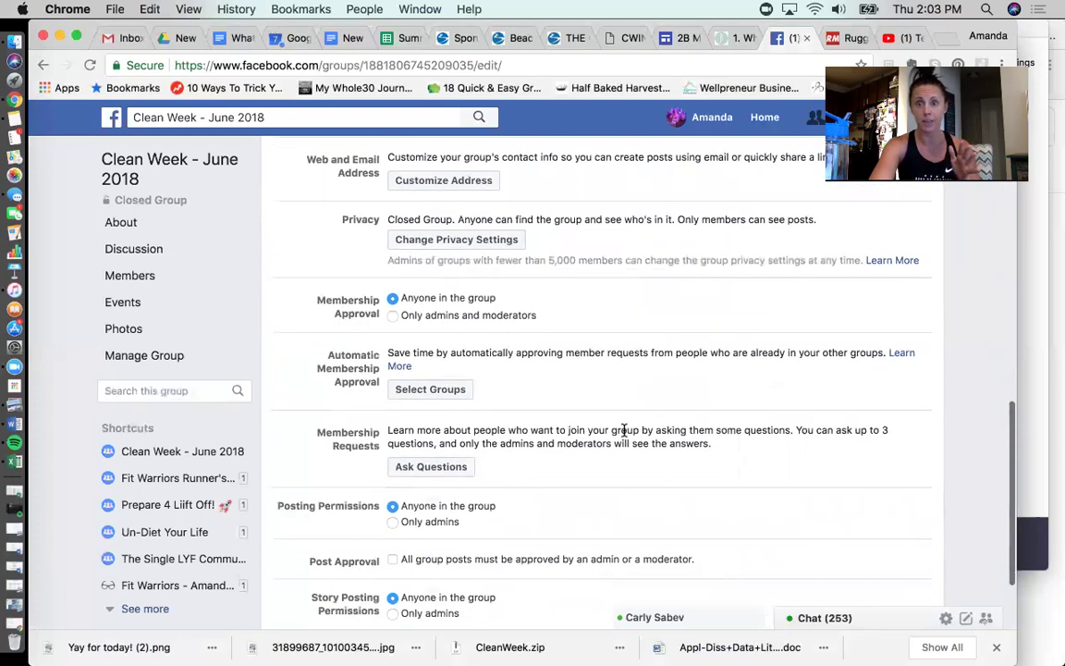
scroll(629, 442, "down", 1)
scroll(599, 459, "down", 1)
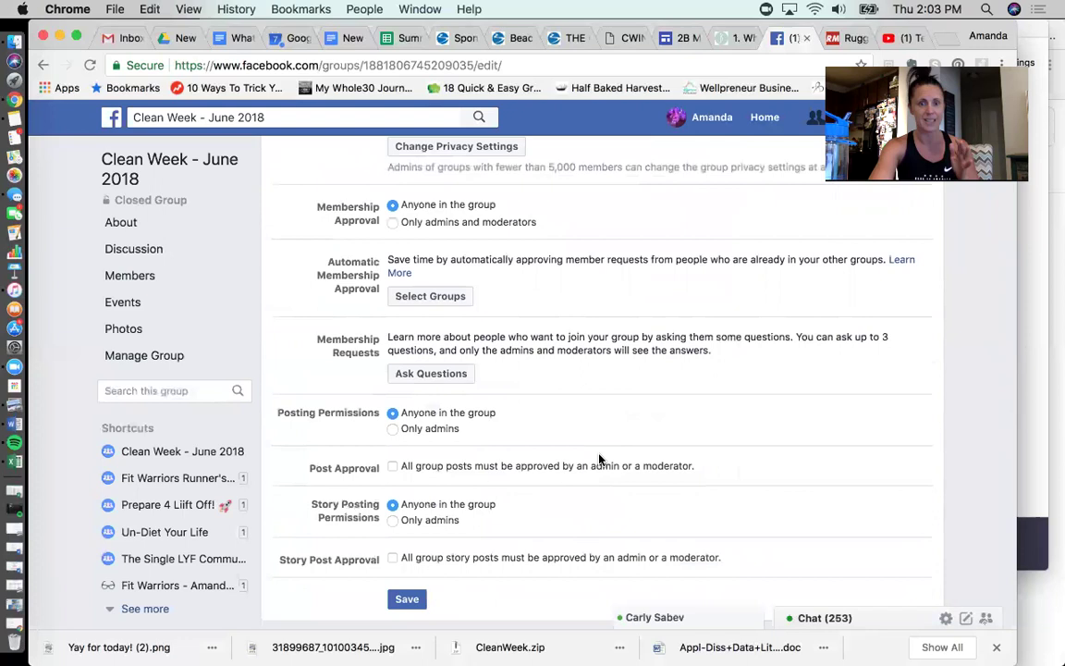
left_click(402, 610)
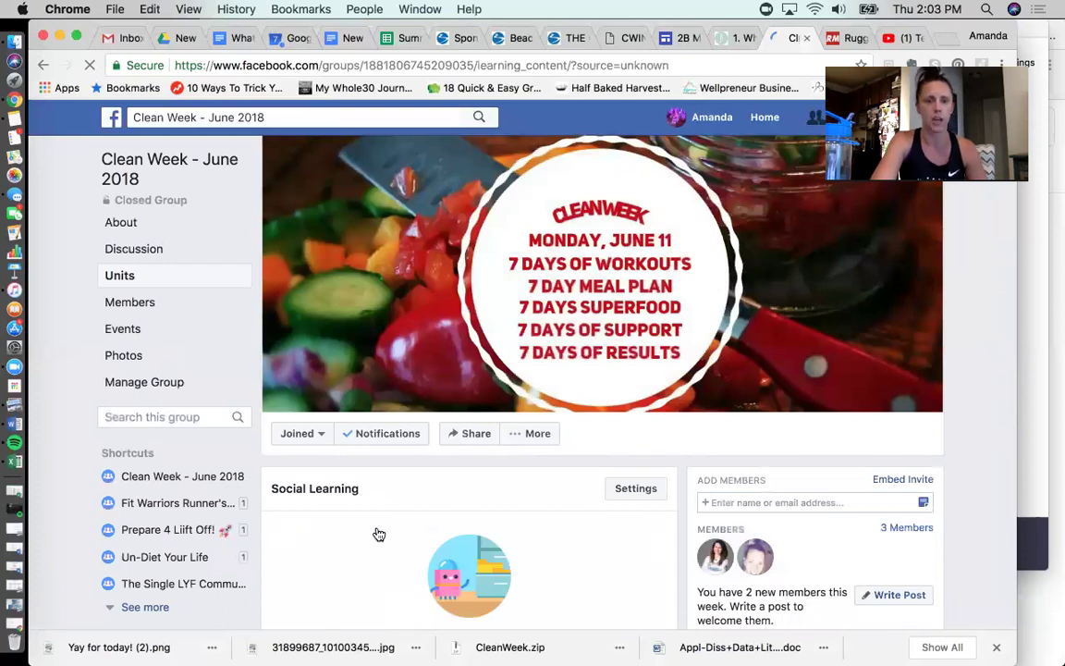
Step: Create a social learning unit named "Clean Eating" in the group
scroll(339, 509, "down", 2)
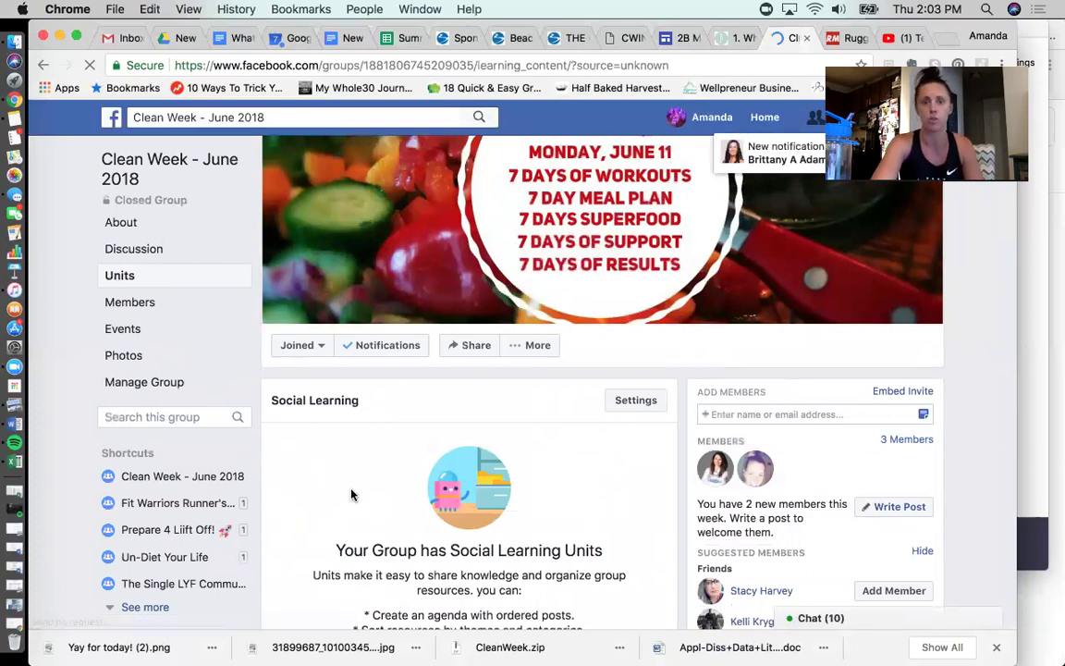
scroll(351, 495, "down", 4)
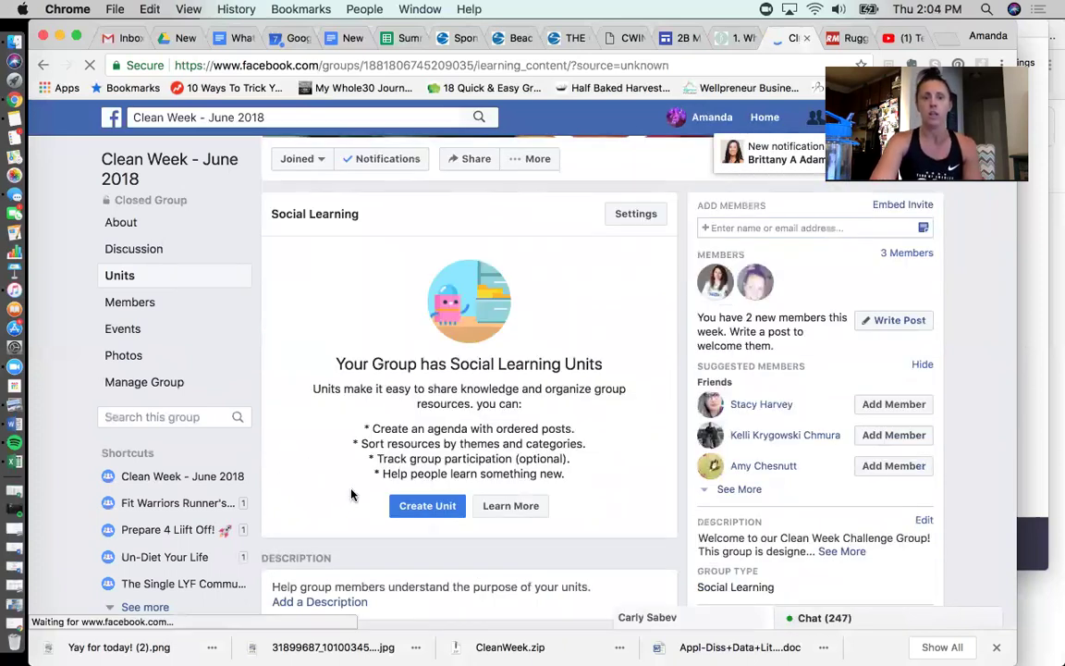
scroll(351, 495, "down", 2)
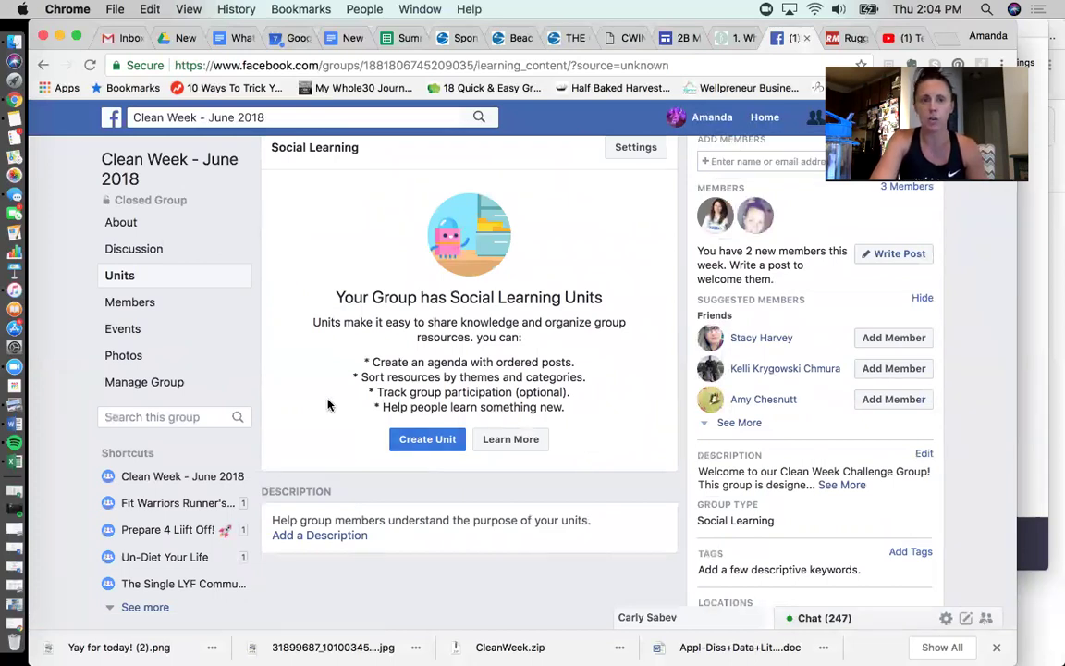
scroll(329, 404, "up", 2)
scroll(329, 404, "down", 1)
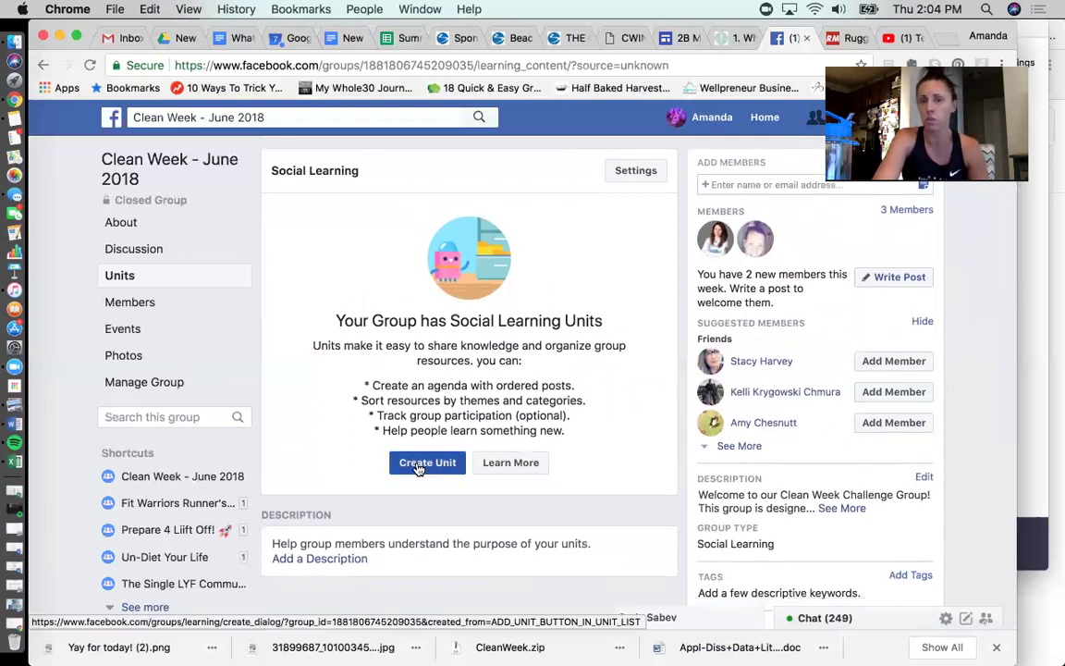
left_click(418, 468)
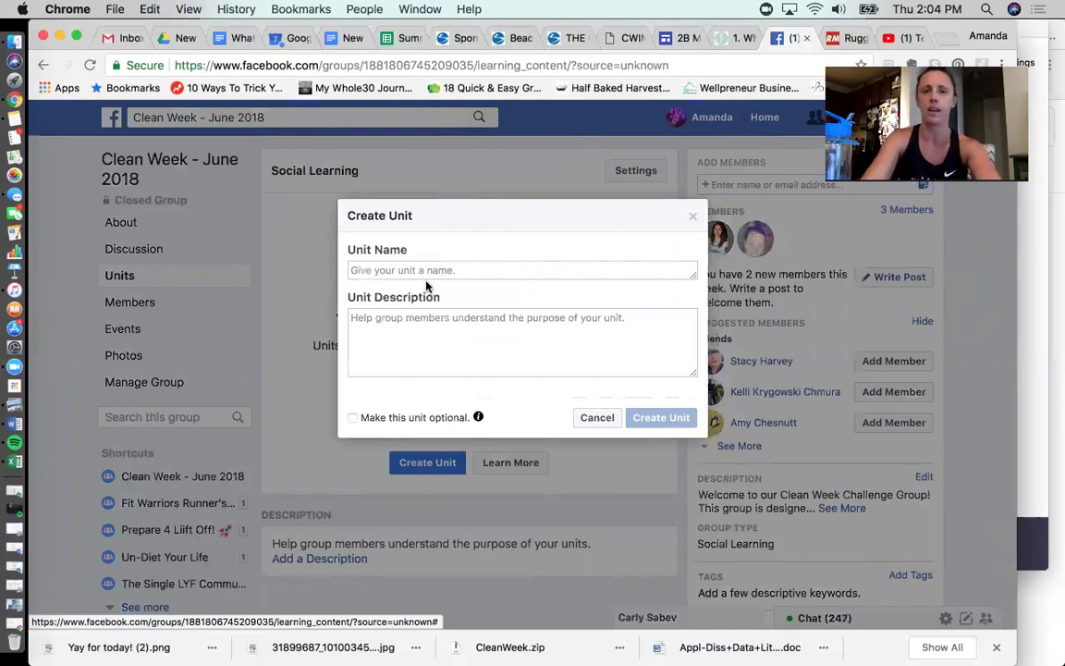
left_click(490, 270)
type("Clean ")
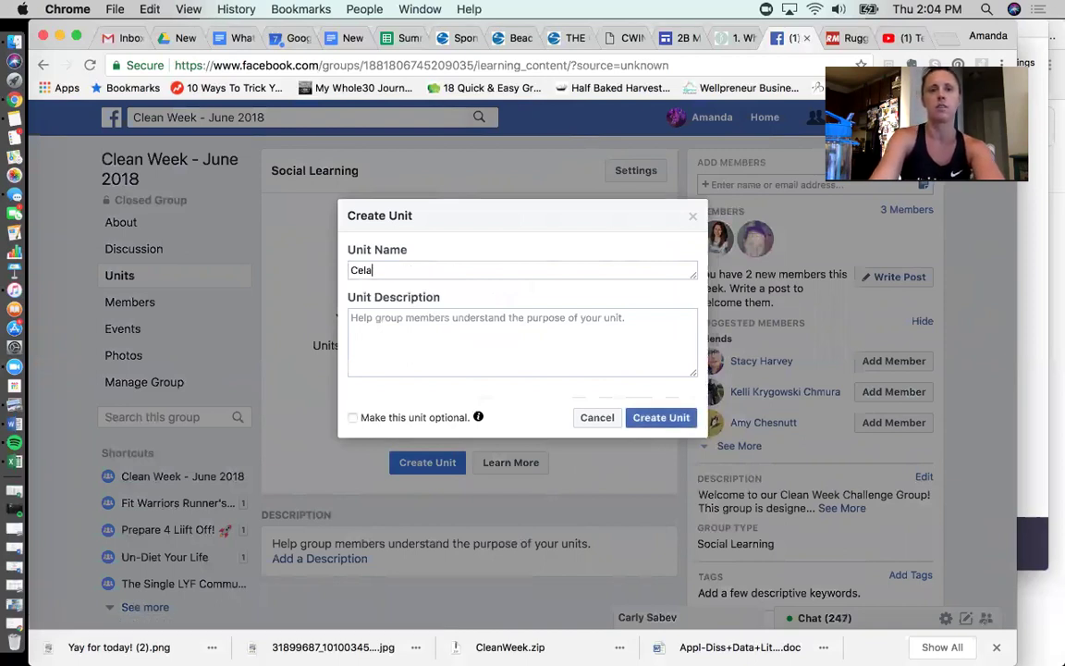
type("Eating")
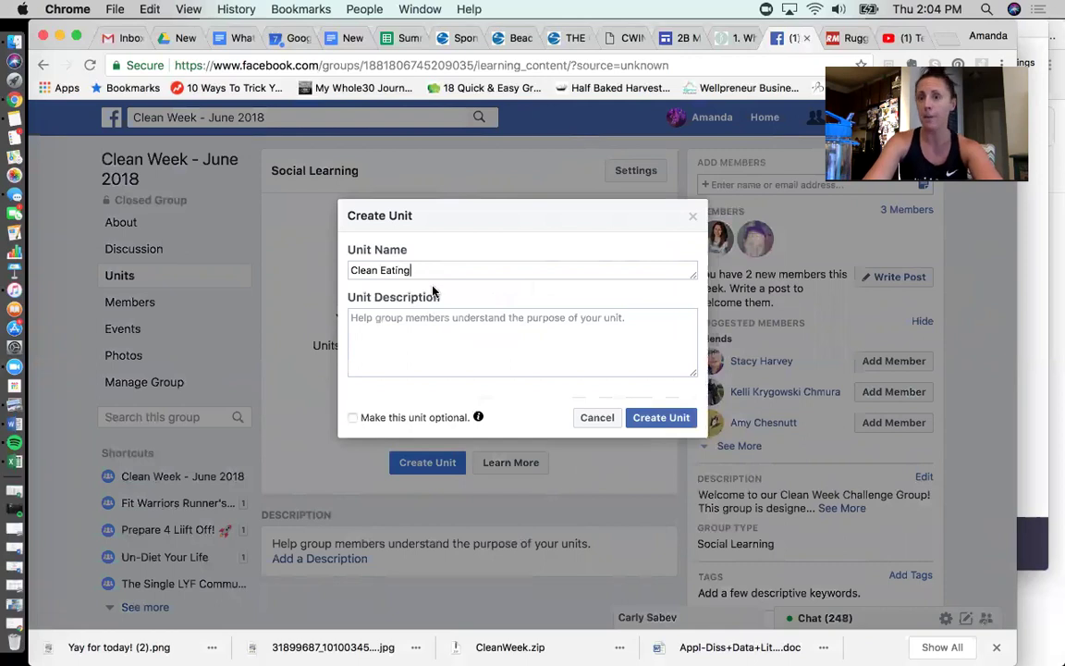
left_click(659, 418)
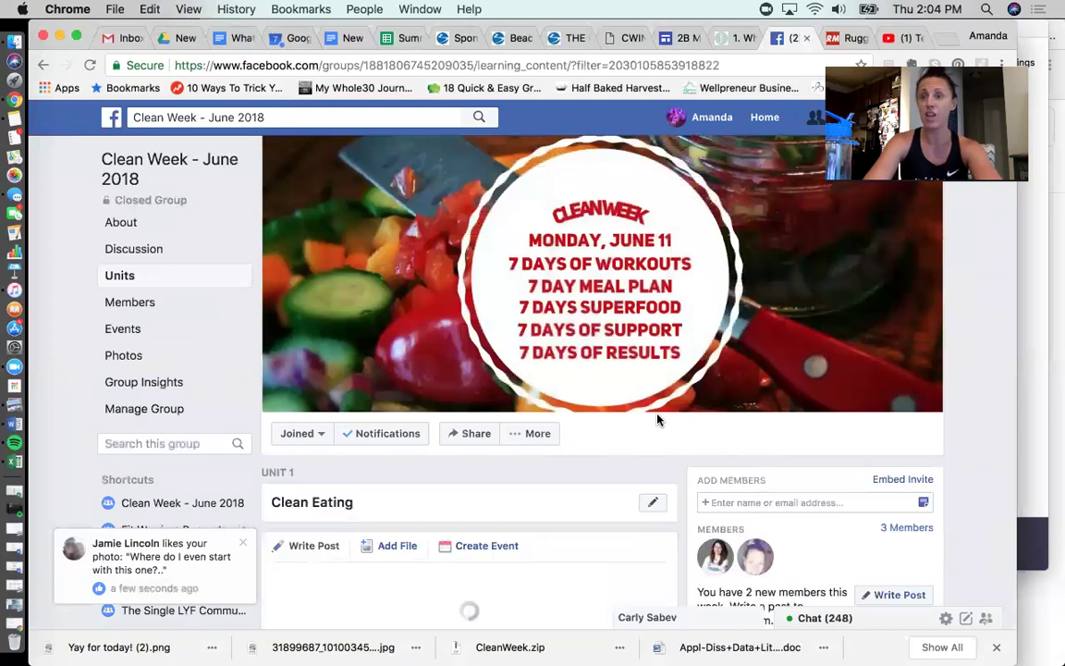
Step: View the edit options of the Clean Eating unit and close them without saving
scroll(508, 457, "down", 3)
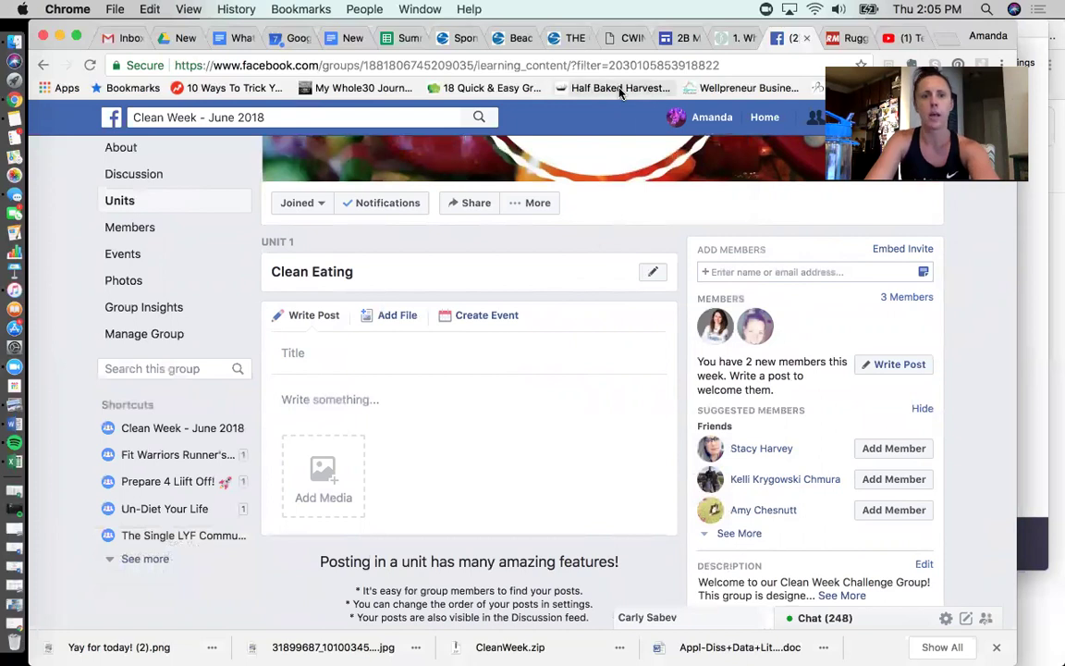
left_click(652, 272)
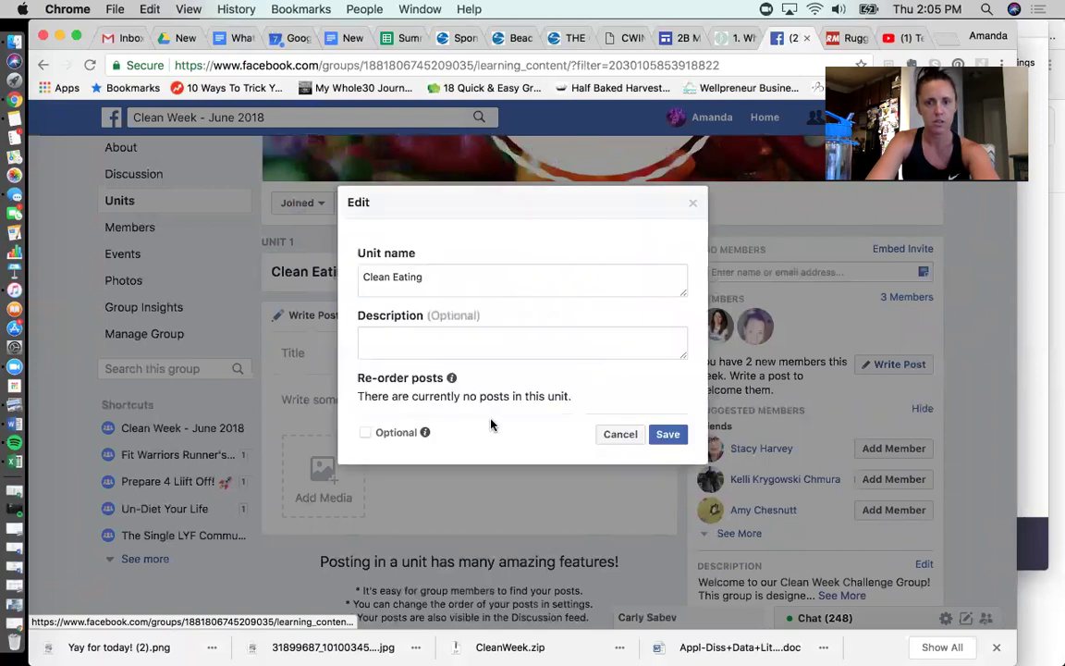
left_click(617, 435)
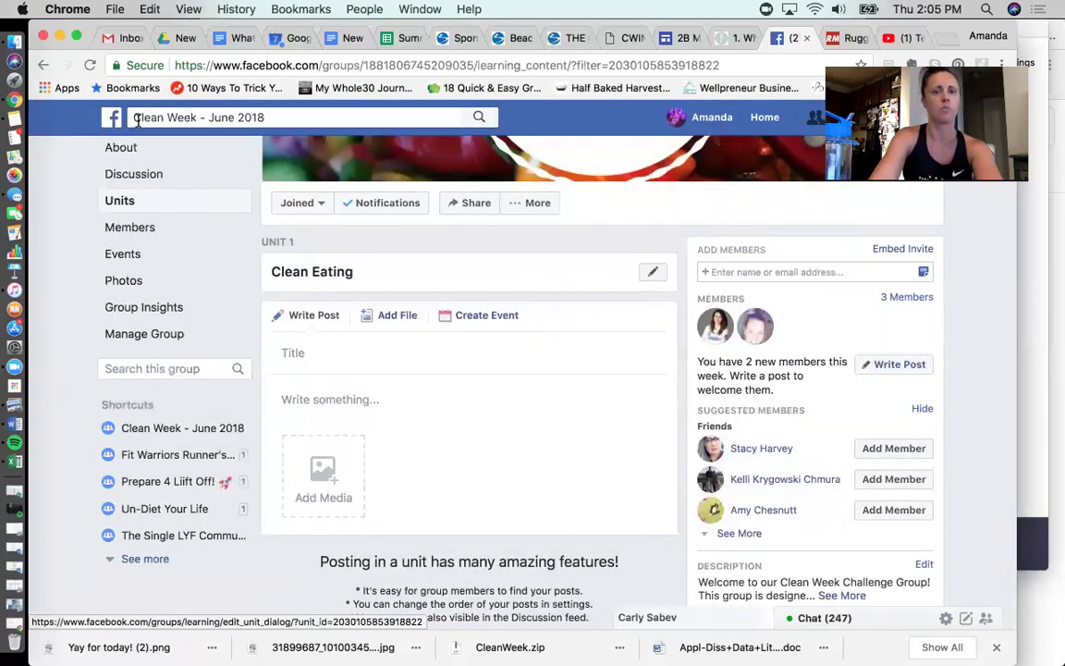
Step: Search for "un-diet your life" and open the Un-Diet Your Life group
left_click(137, 120)
type("un")
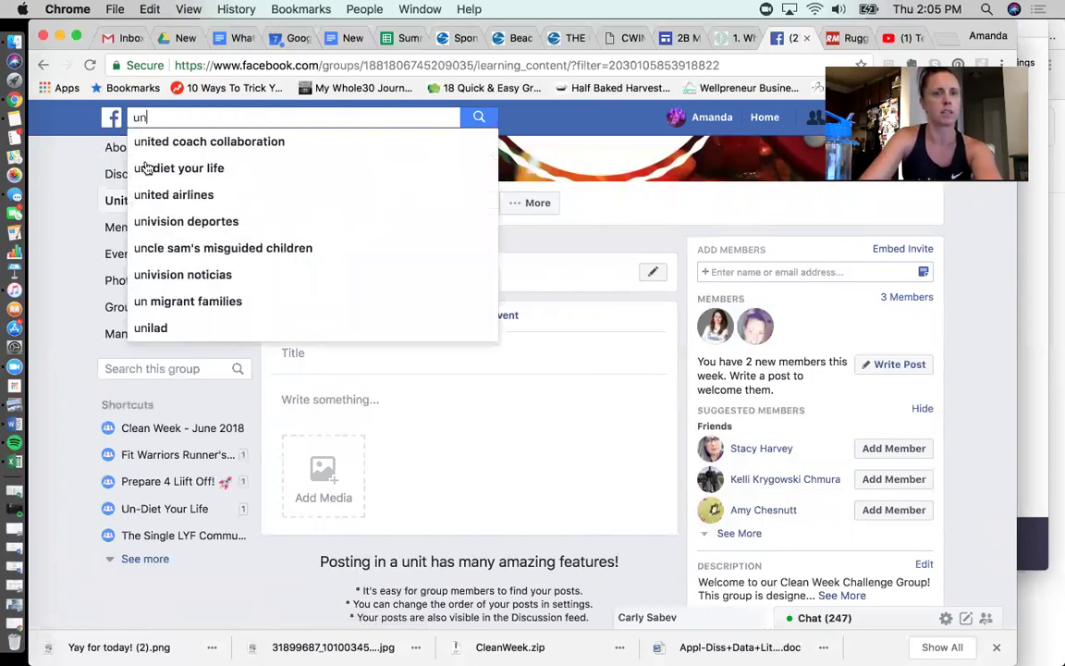
left_click(146, 168)
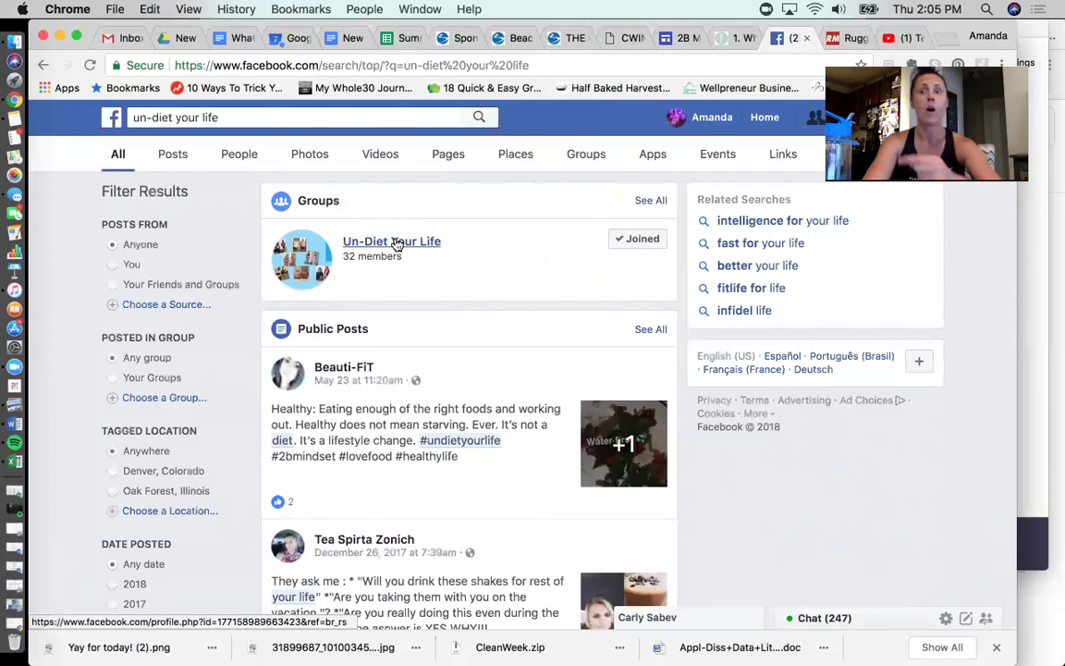
left_click(395, 243)
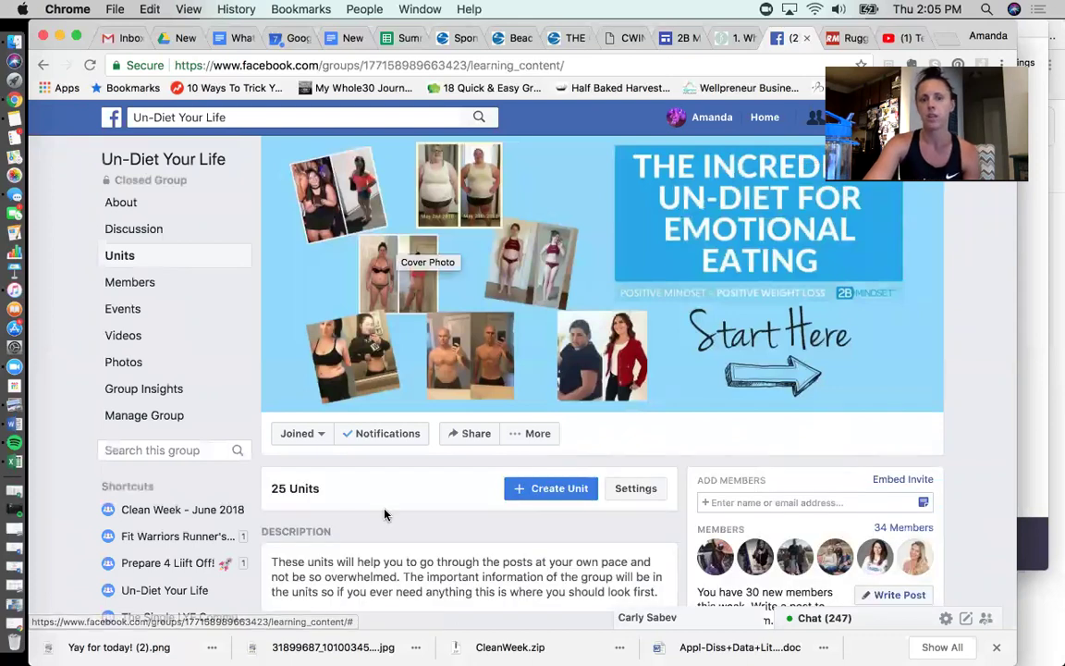
Step: Examine the group's units, open the "How to Navigate this Group" post, and check which members have viewed that unit
scroll(385, 507, "down", 3)
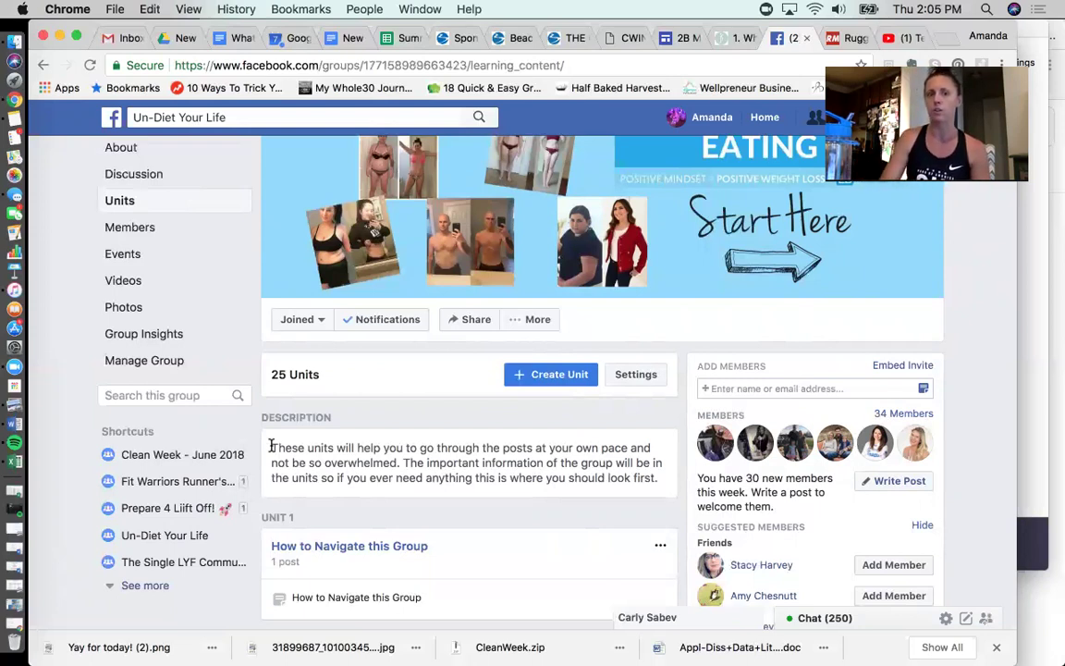
scroll(374, 591, "down", 3)
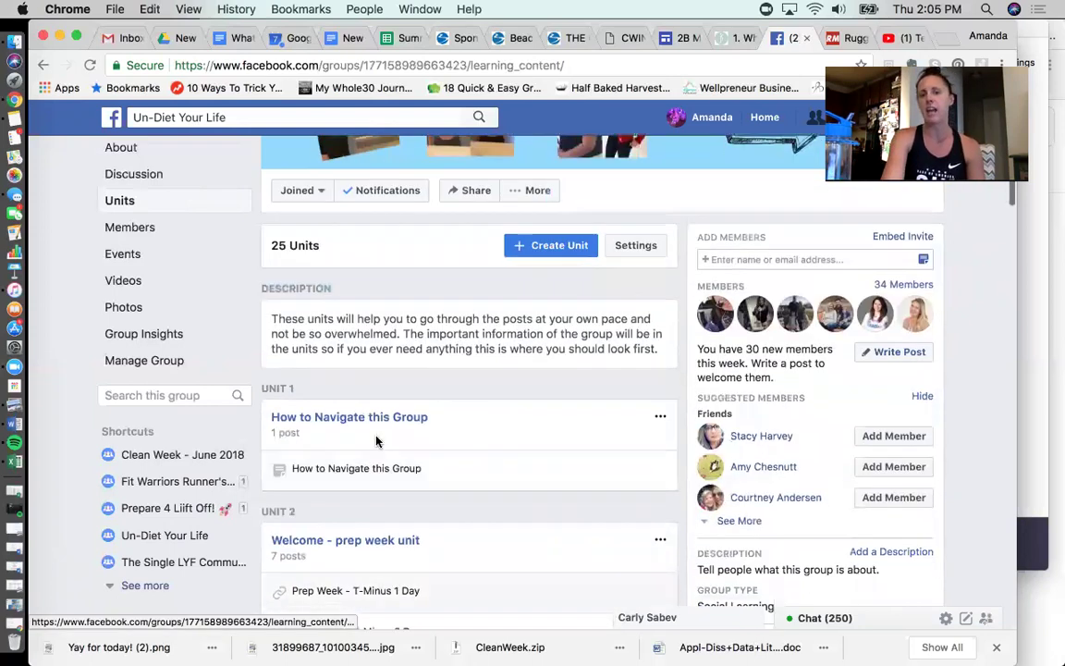
left_click(340, 477)
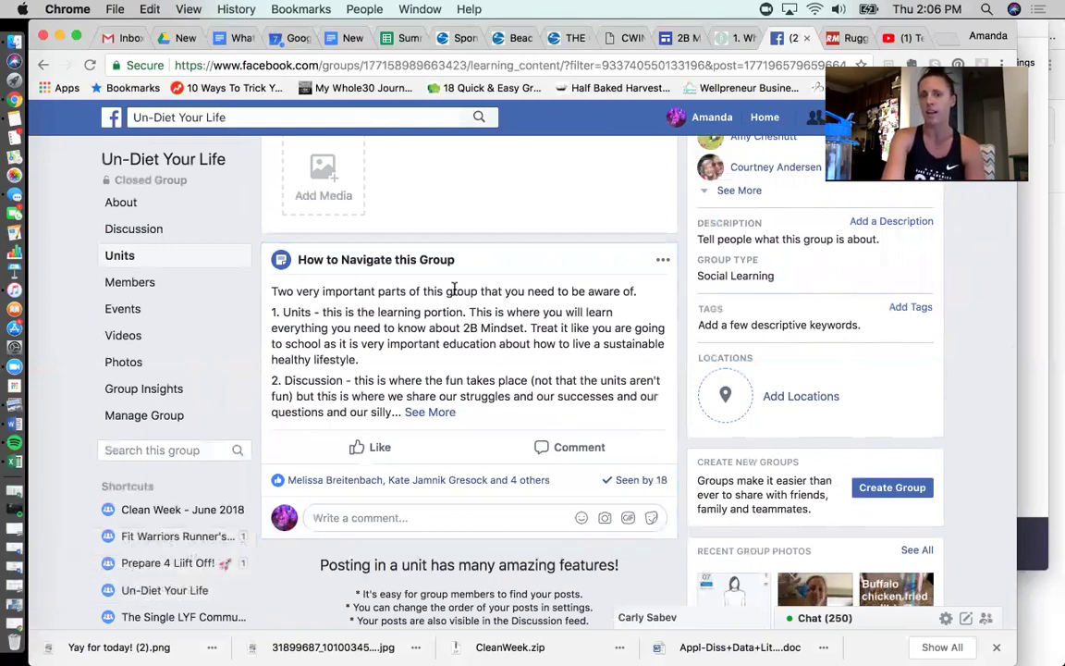
scroll(454, 290, "up", 5)
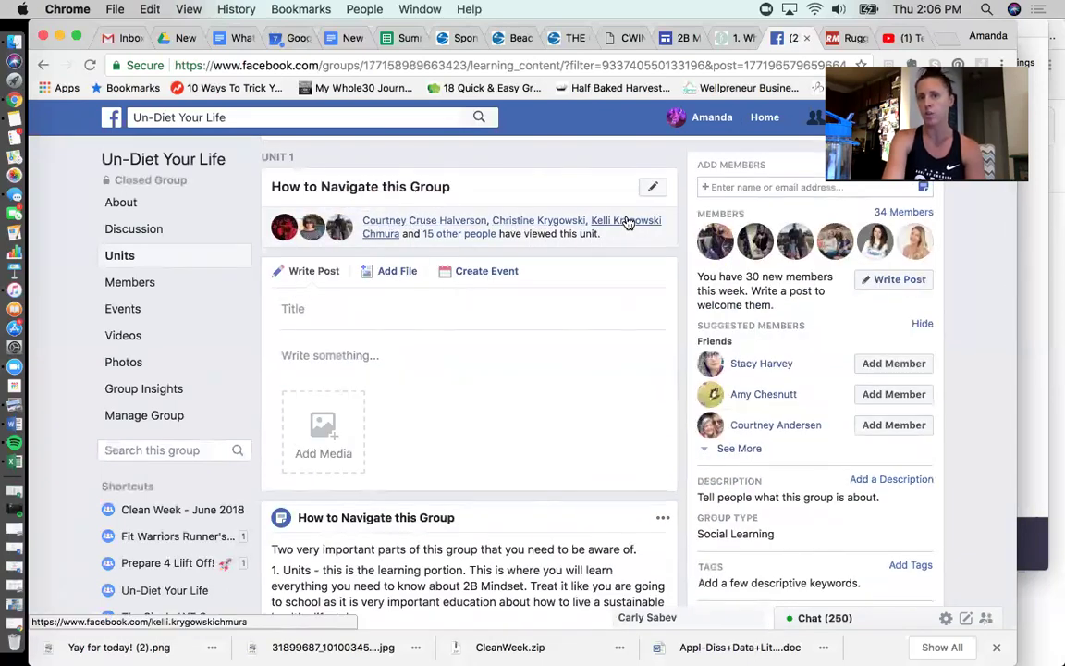
mouse_move(479, 236)
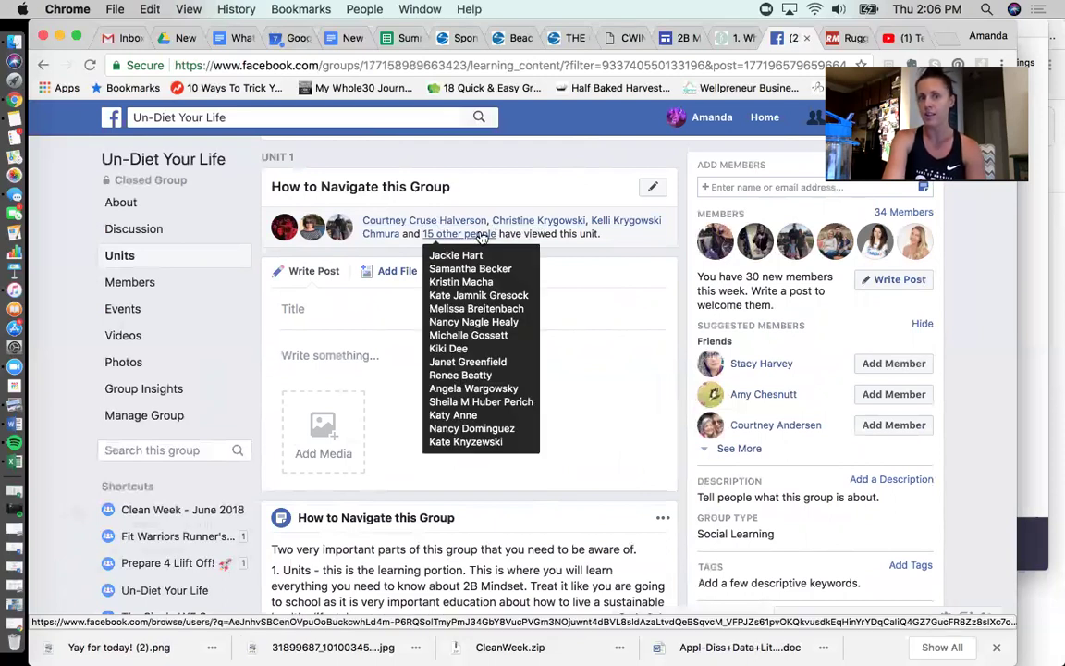
scroll(462, 236, "up", 2)
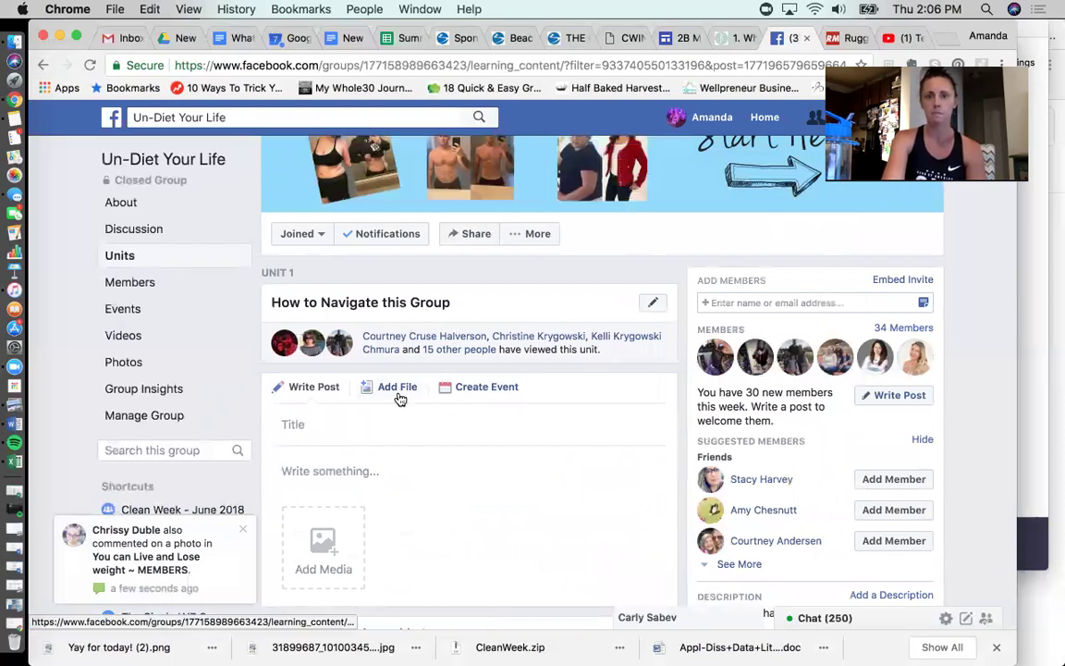
Step: Return to the group's units, list all posts of the "Welcome - prep week unit", and view the weekly daily-post units below it
left_click(127, 255)
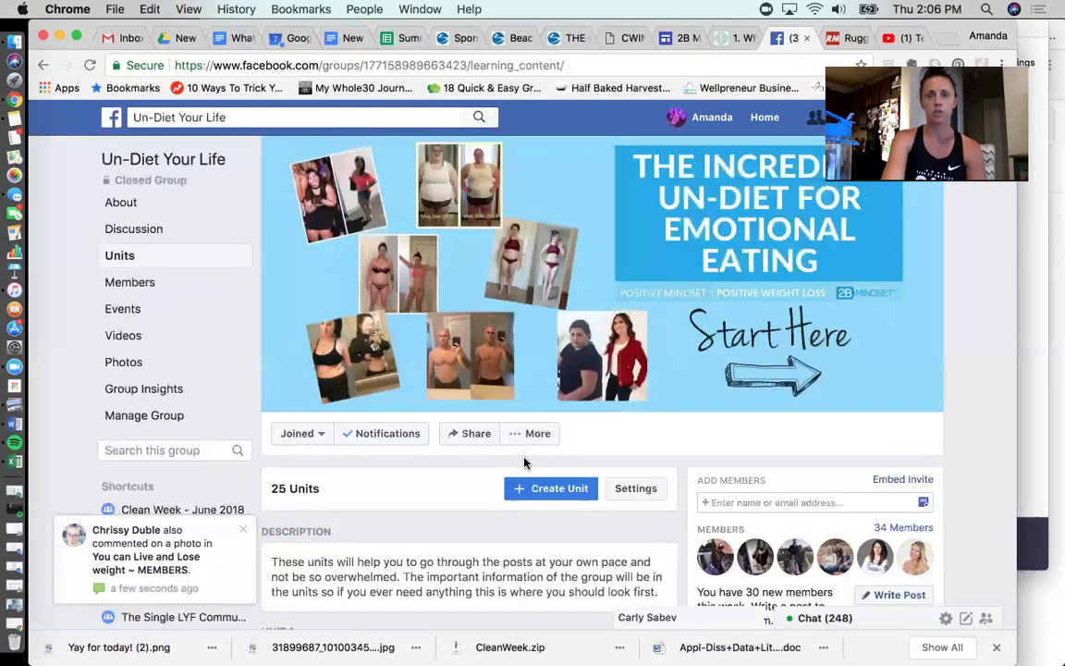
scroll(523, 462, "down", 5)
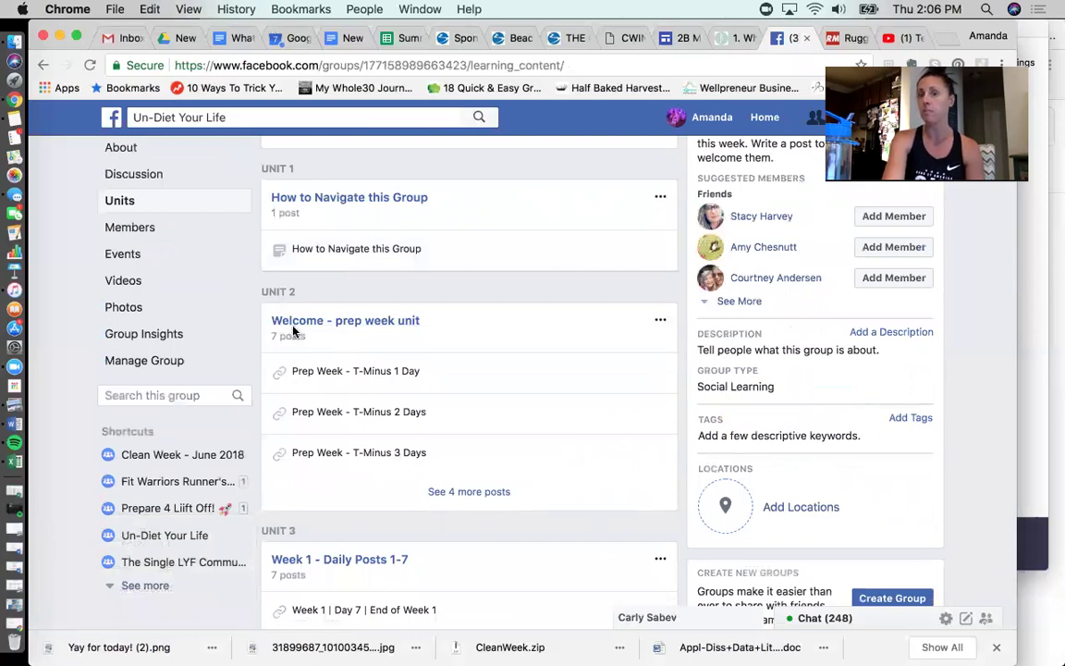
left_click(459, 492)
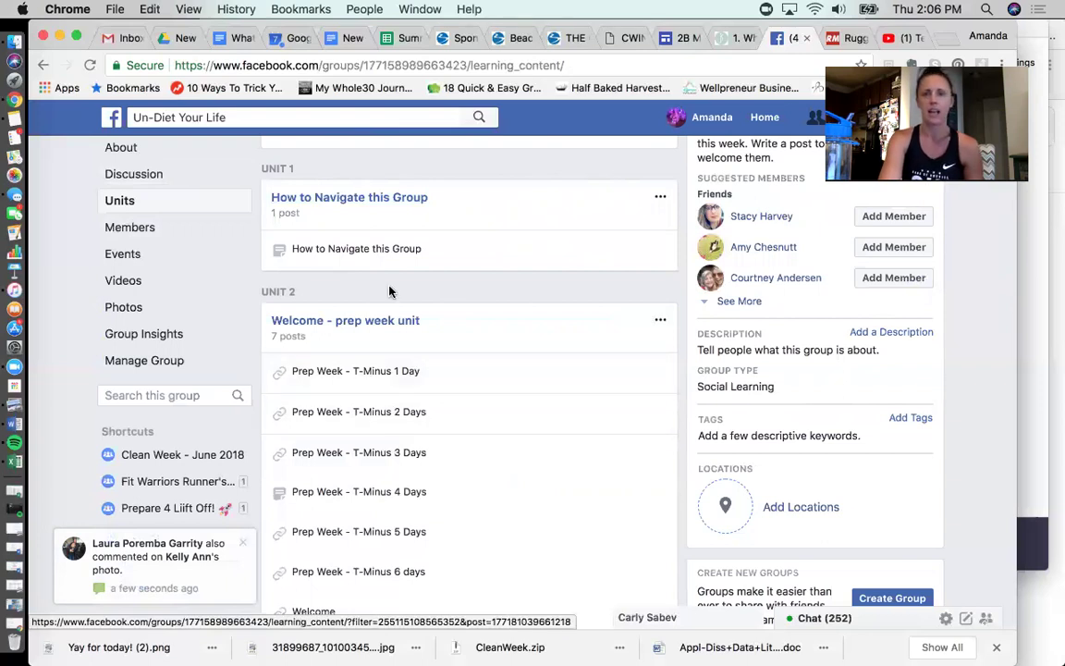
scroll(416, 402, "down", 5)
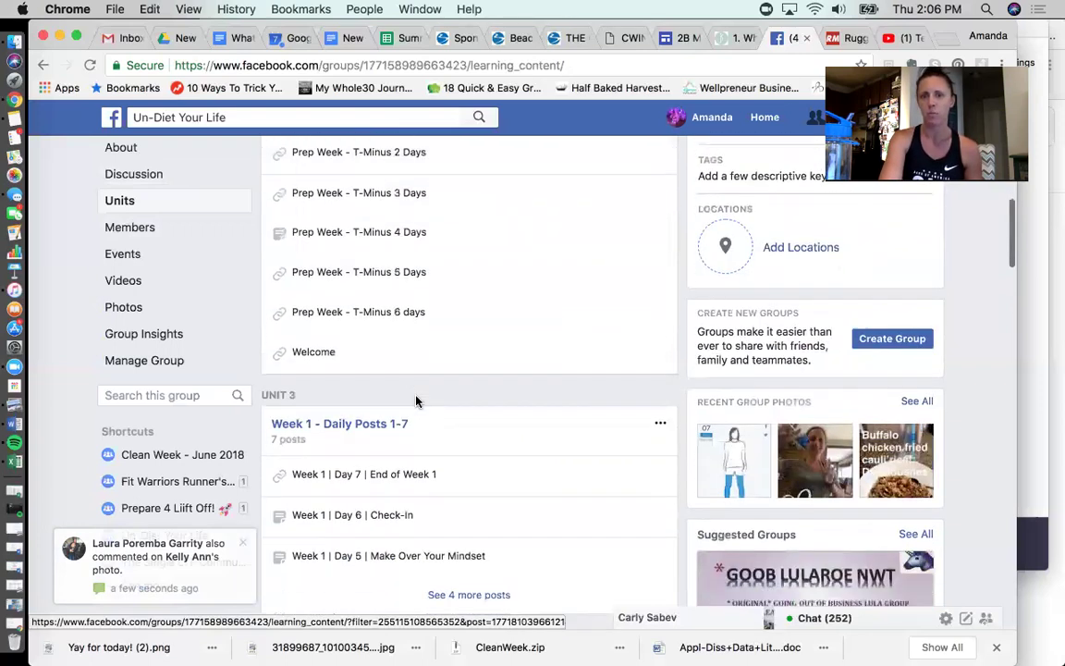
scroll(416, 400, "down", 2)
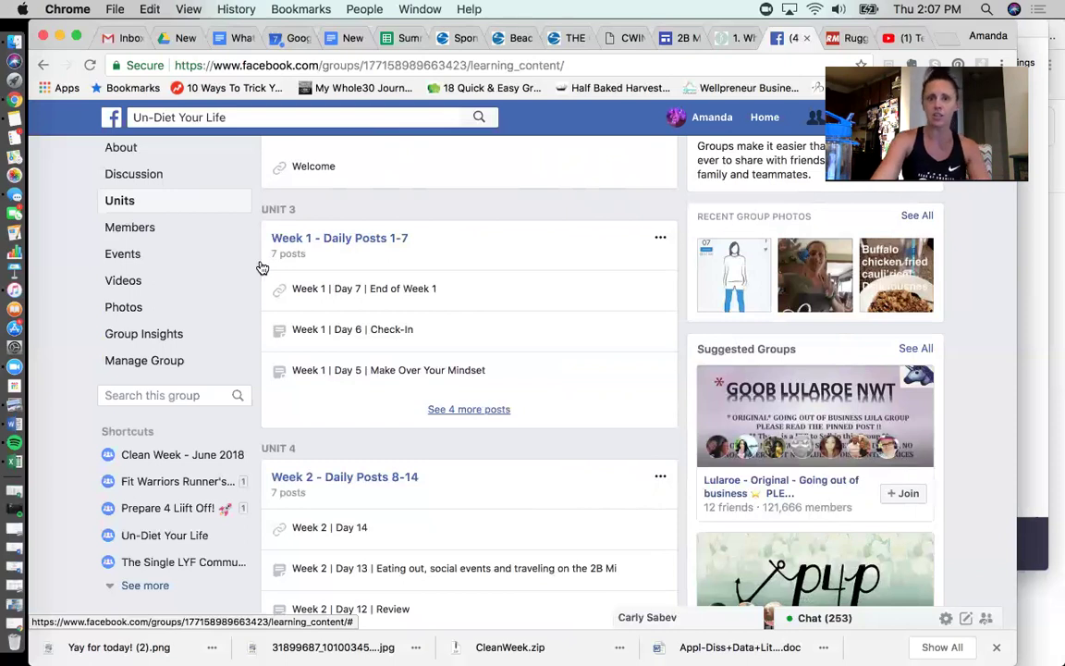
Step: Examine the recent member posts, live Q&A video and comments in the group's discussion feed, and return to the units list
left_click(156, 173)
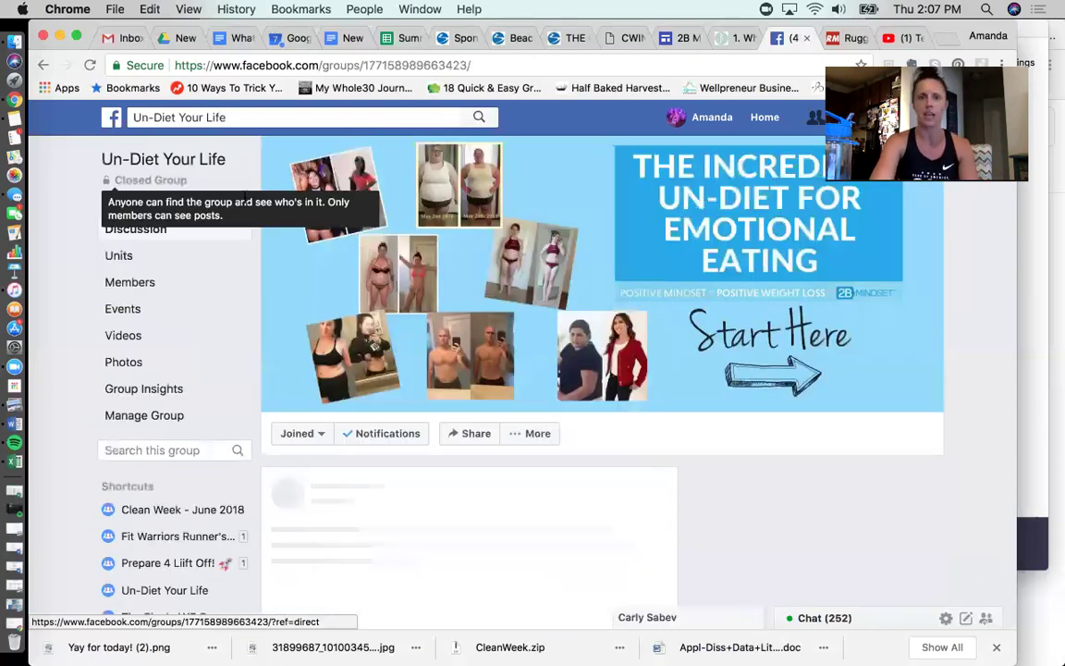
scroll(415, 592, "down", 4)
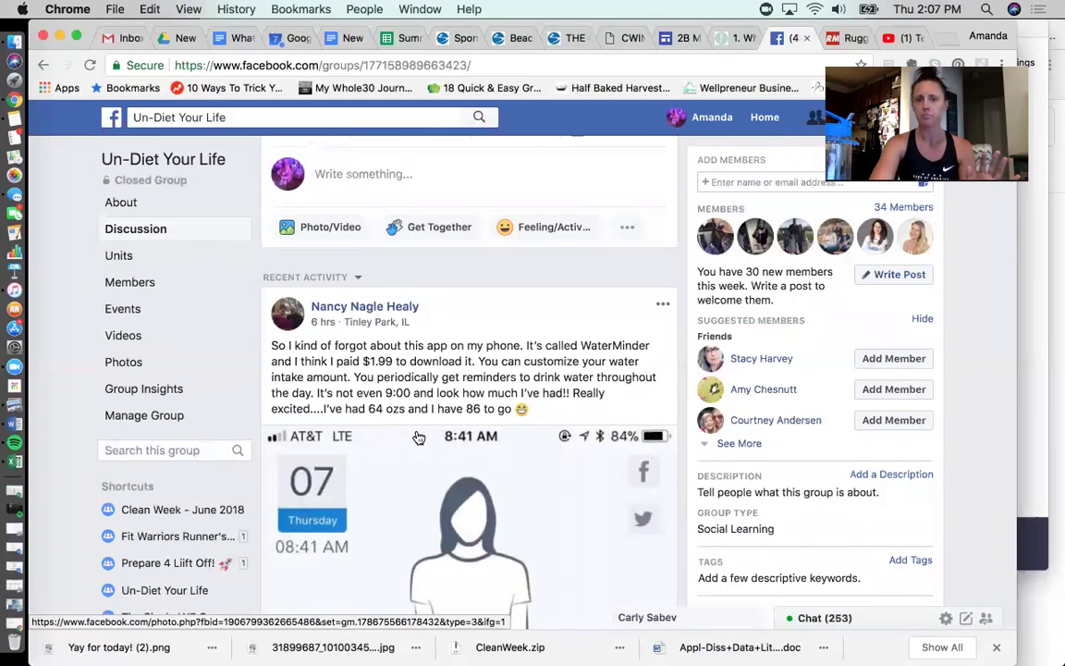
scroll(463, 411, "down", 2)
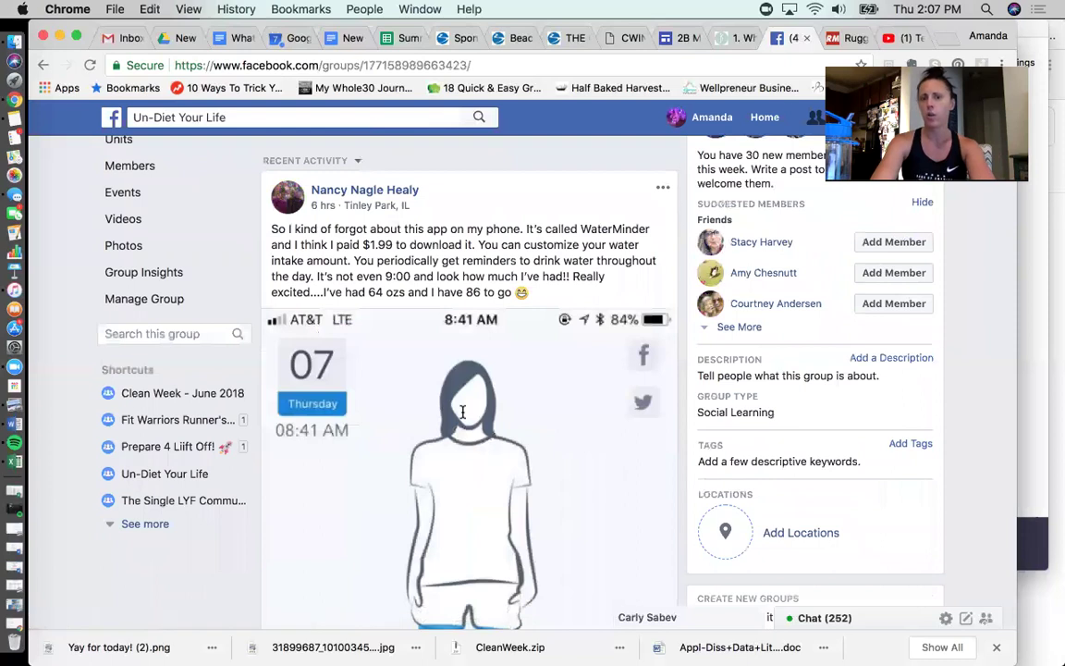
scroll(464, 416, "down", 4)
scroll(465, 418, "down", 15)
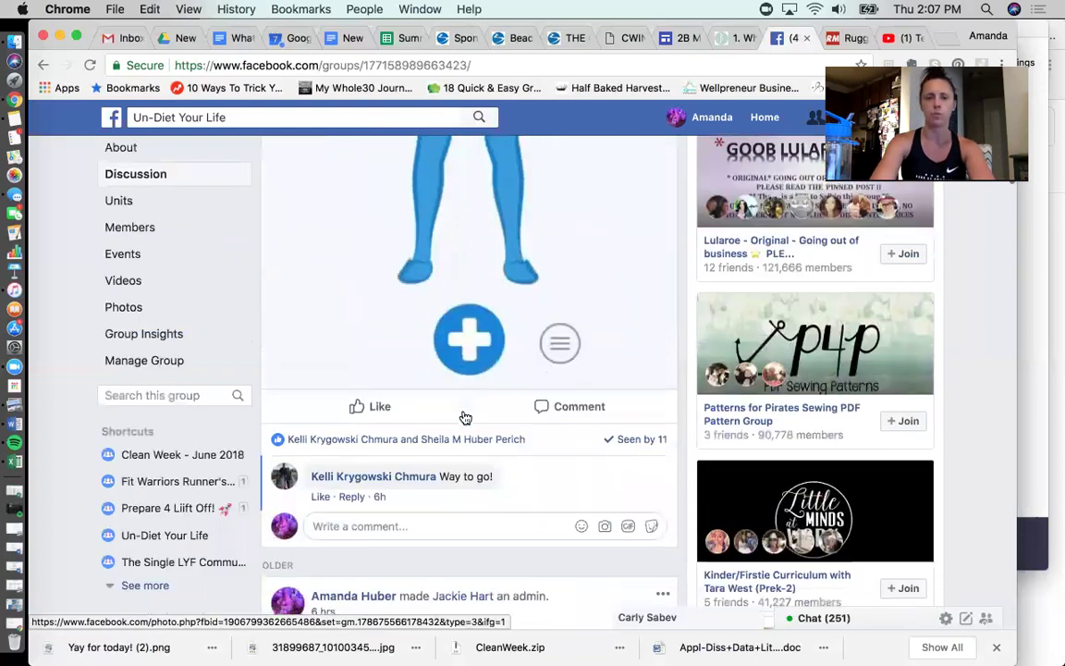
scroll(375, 388, "down", 6)
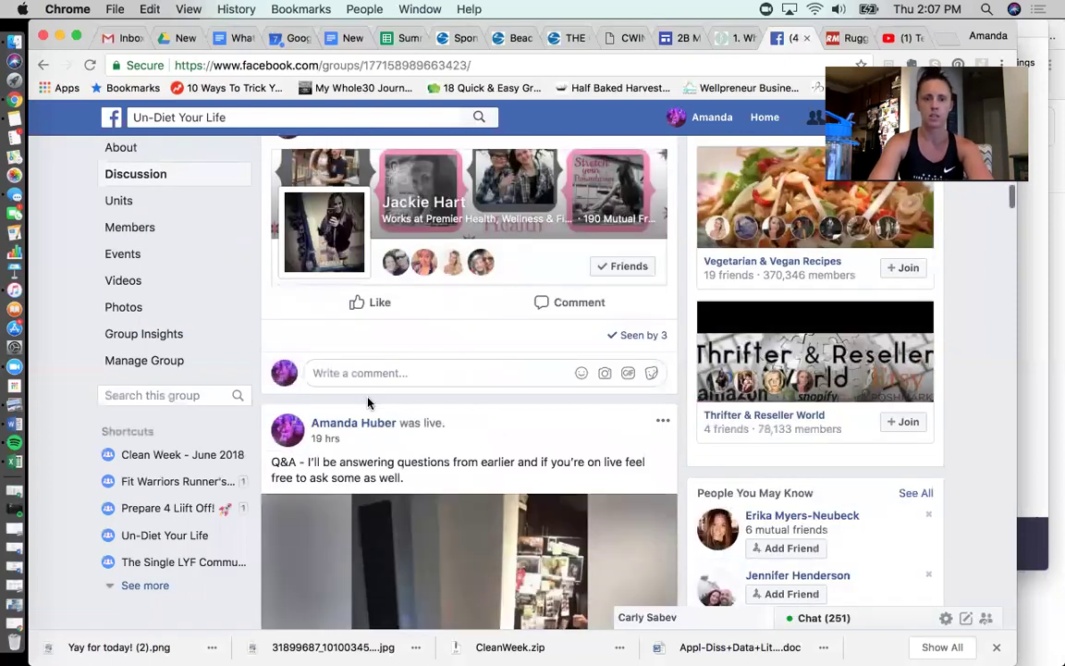
left_click(455, 448)
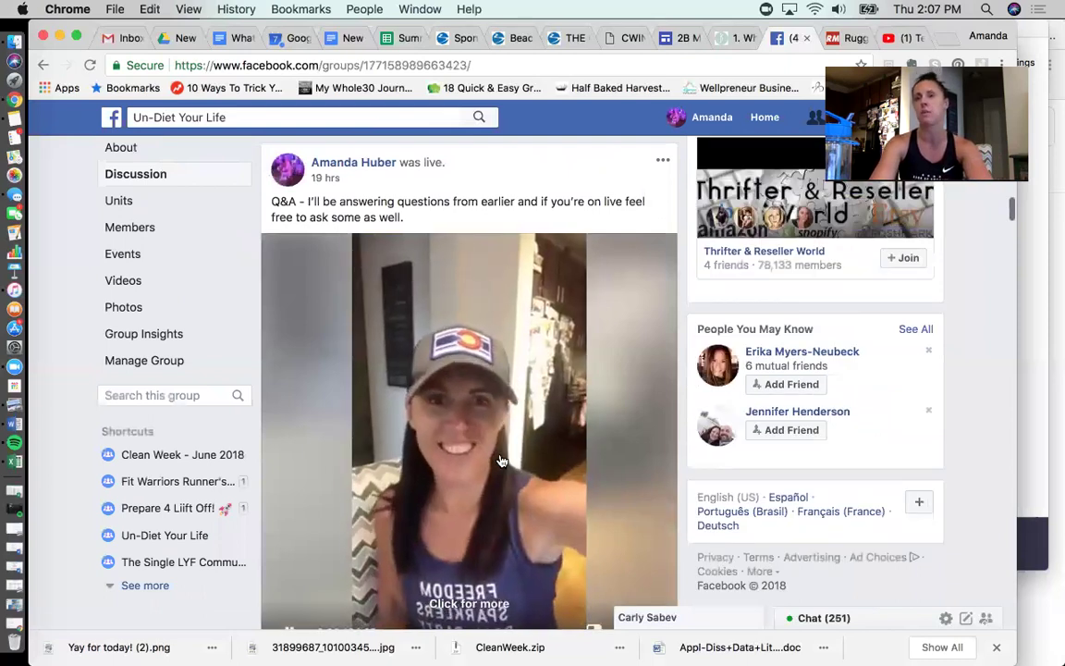
scroll(509, 458, "down", 5)
scroll(501, 460, "down", 5)
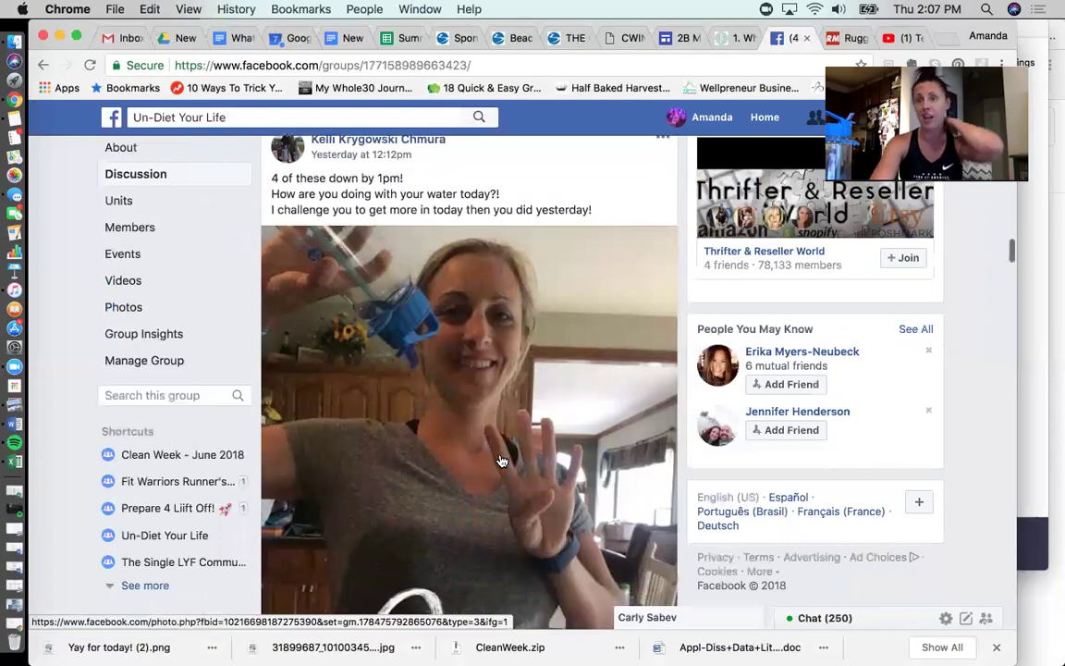
scroll(501, 460, "down", 5)
scroll(500, 461, "down", 5)
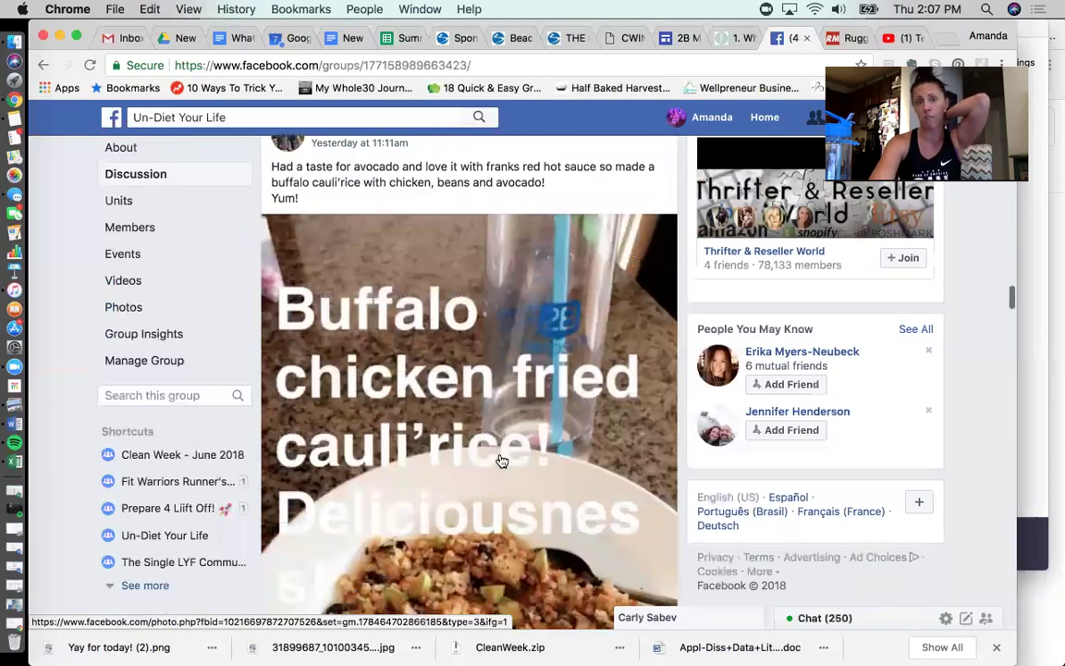
scroll(500, 460, "down", 3)
scroll(501, 461, "down", 3)
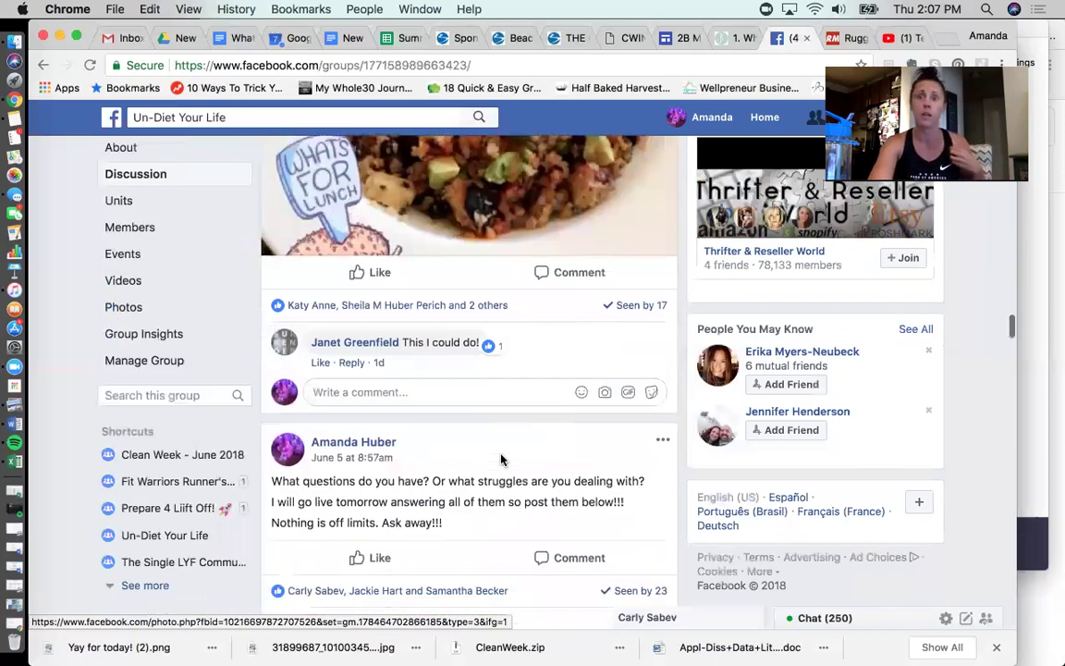
scroll(500, 460, "down", 2)
scroll(500, 461, "down", 1)
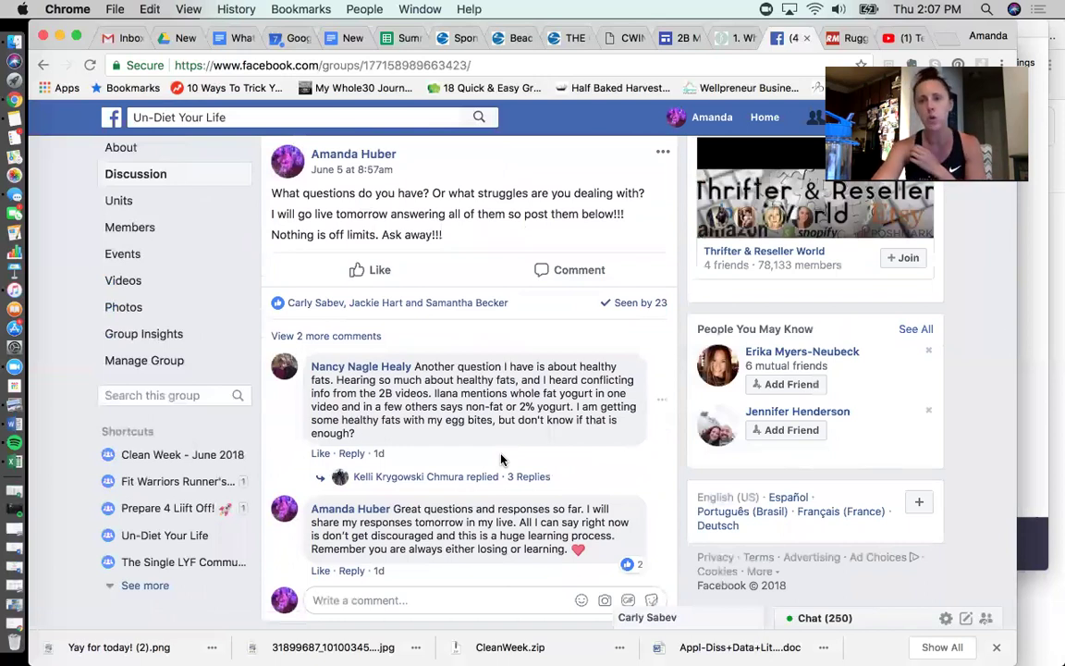
left_click(133, 210)
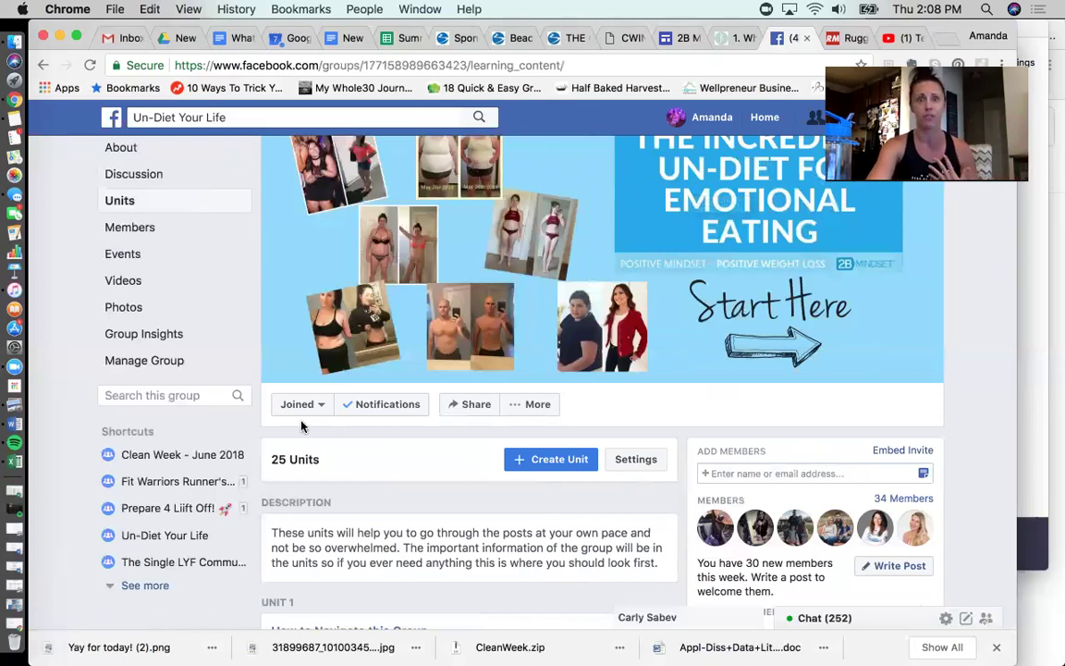
Step: Search for "prepare 4 liift off!" and open the Prepare 4 Liift Off! group
left_click(290, 120)
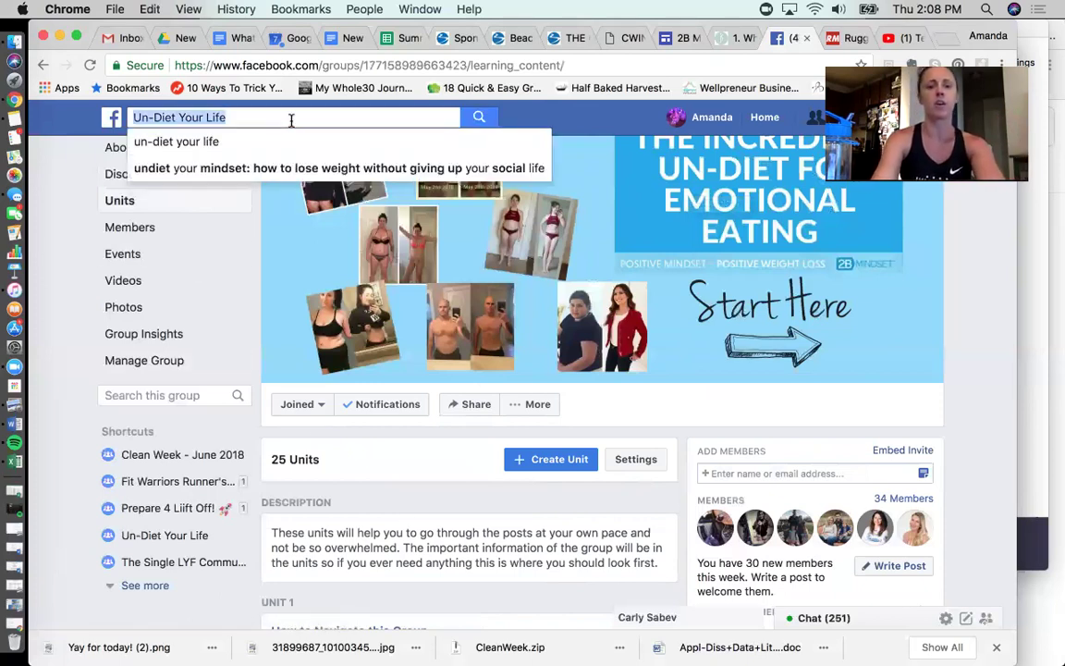
type("pro")
key("BackSpace")
type("ep")
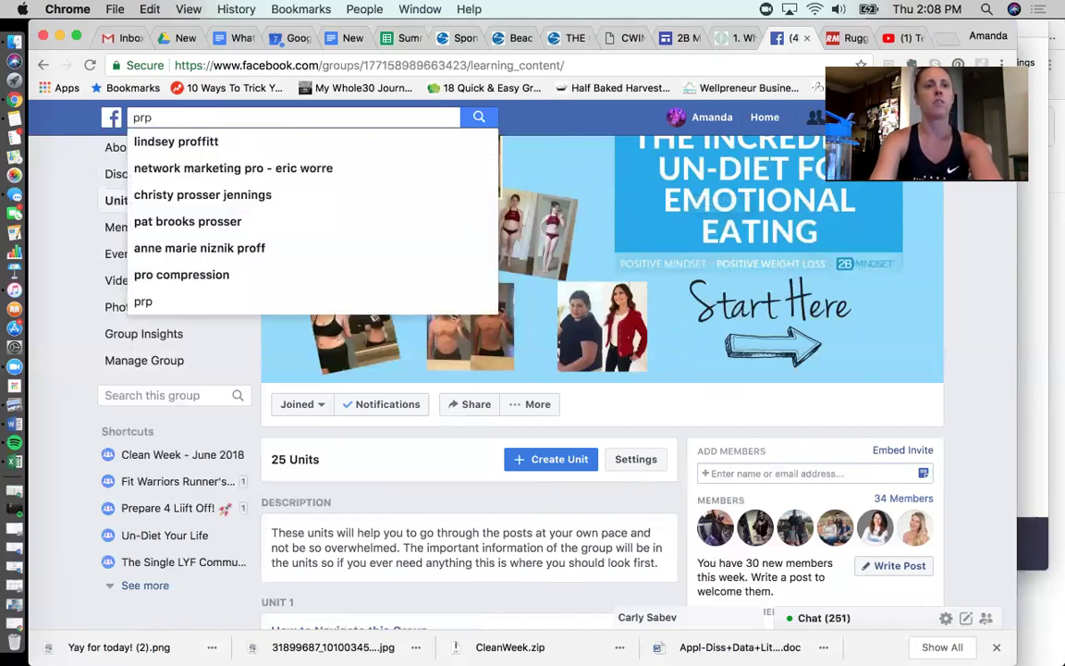
left_click(176, 141)
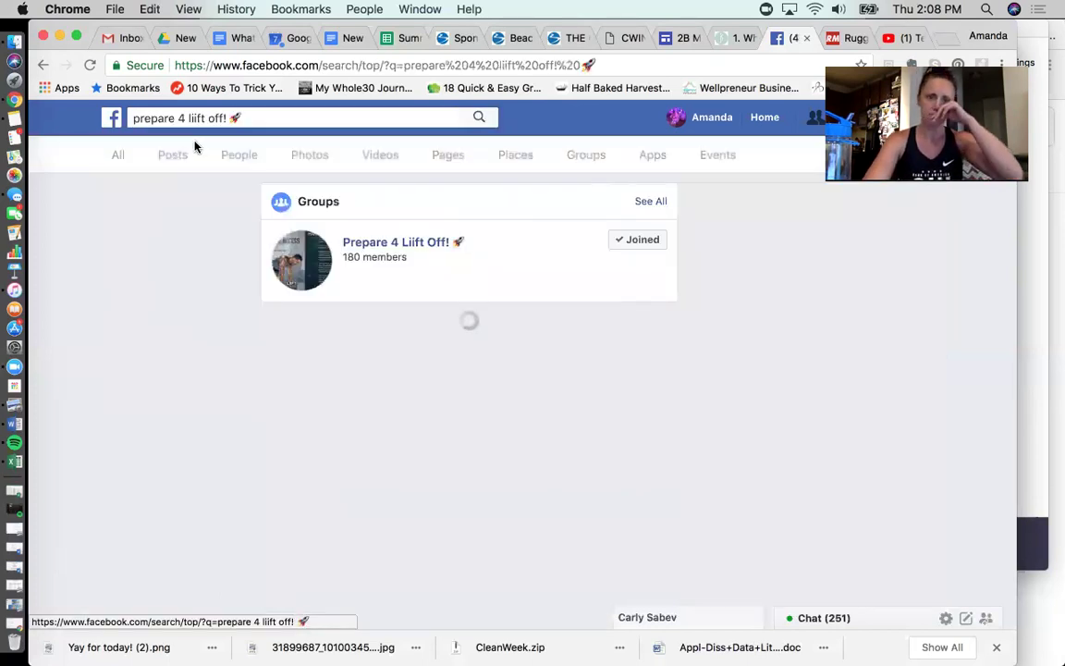
left_click(395, 244)
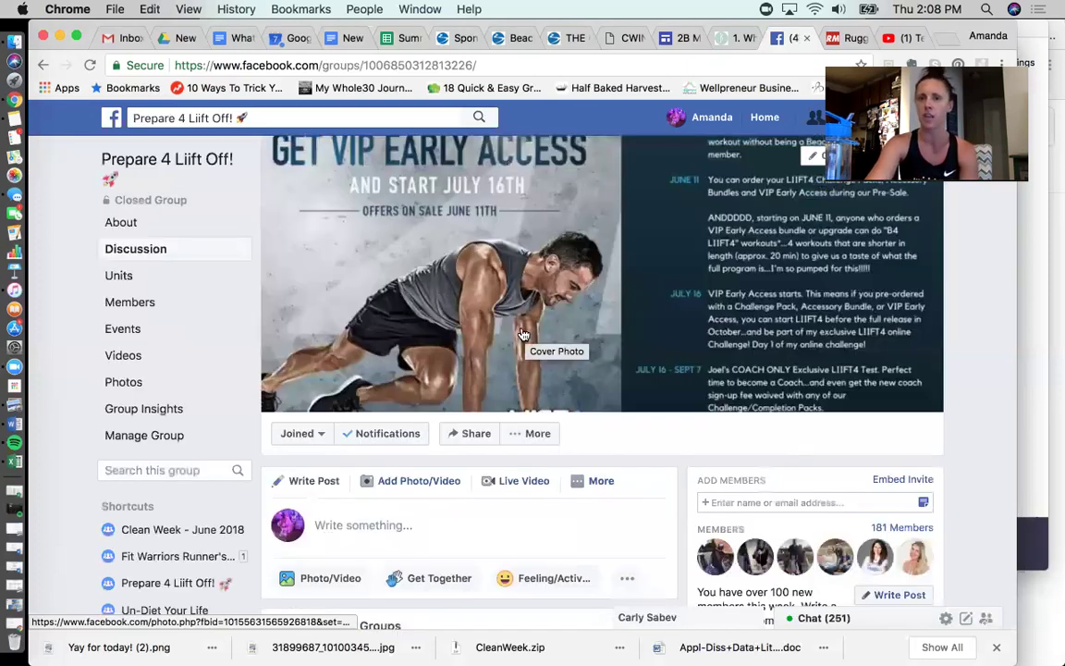
Step: Find the "LIIFT4 Free Sample Workout.mov" post in the discussion feed, expand its earlier comments, and examine how members are tagged there
scroll(395, 370, "down", 3)
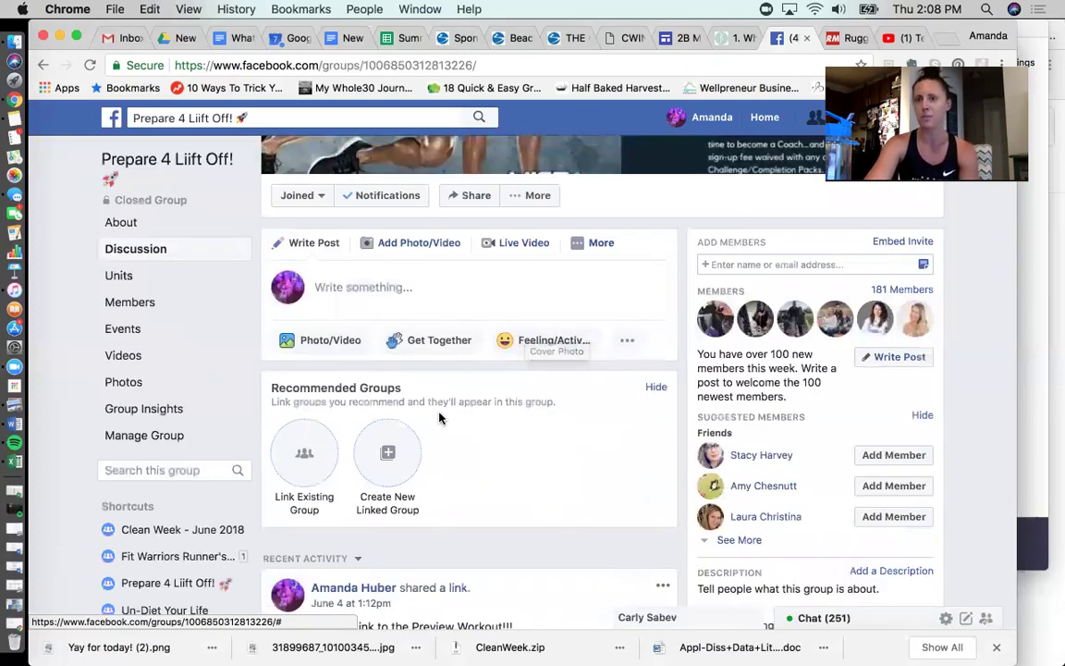
scroll(441, 418, "down", 4)
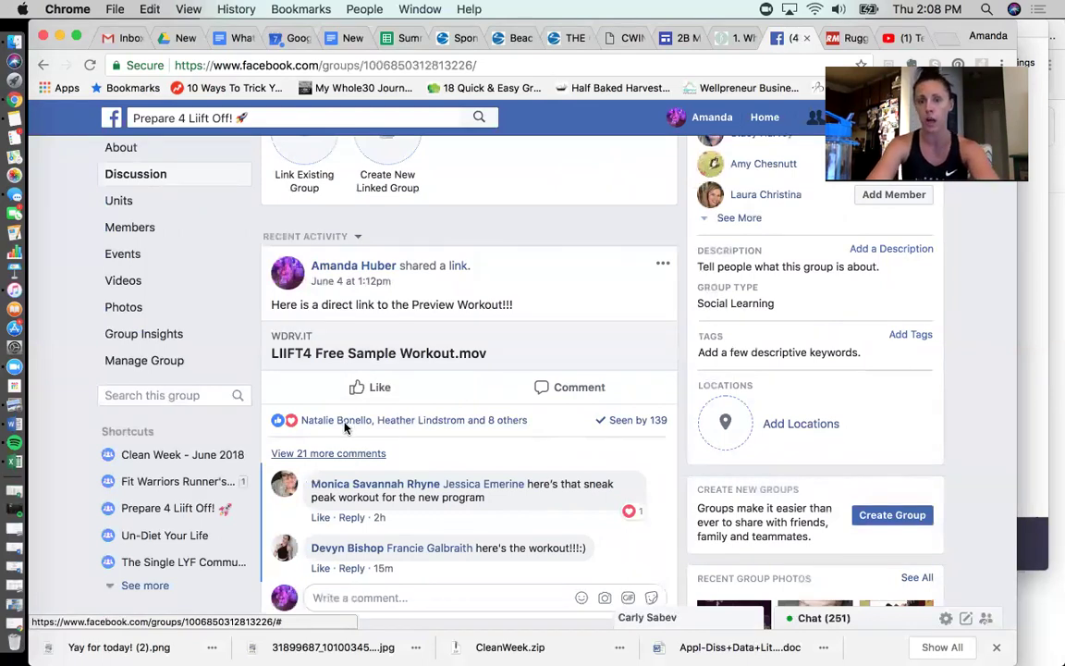
left_click(341, 459)
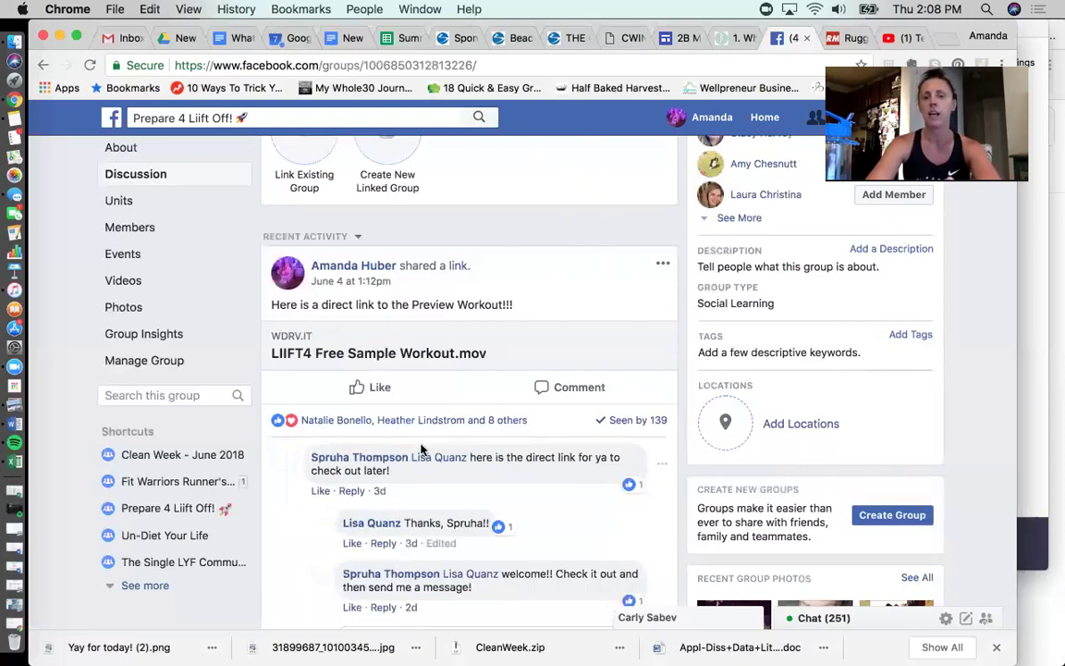
scroll(421, 450, "down", 15)
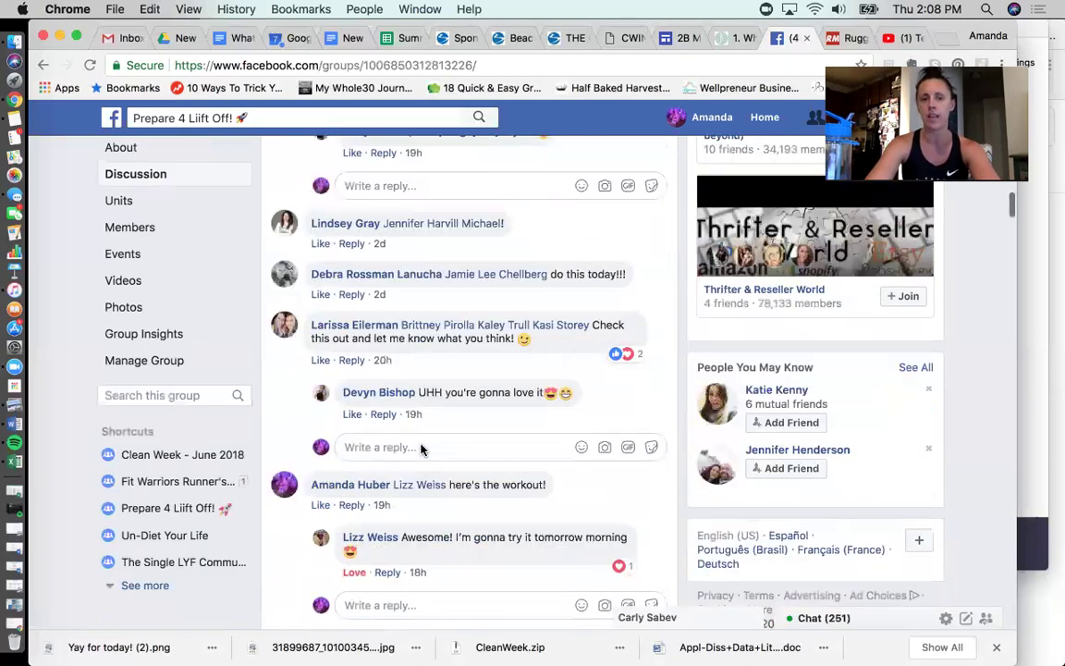
scroll(421, 451, "down", 6)
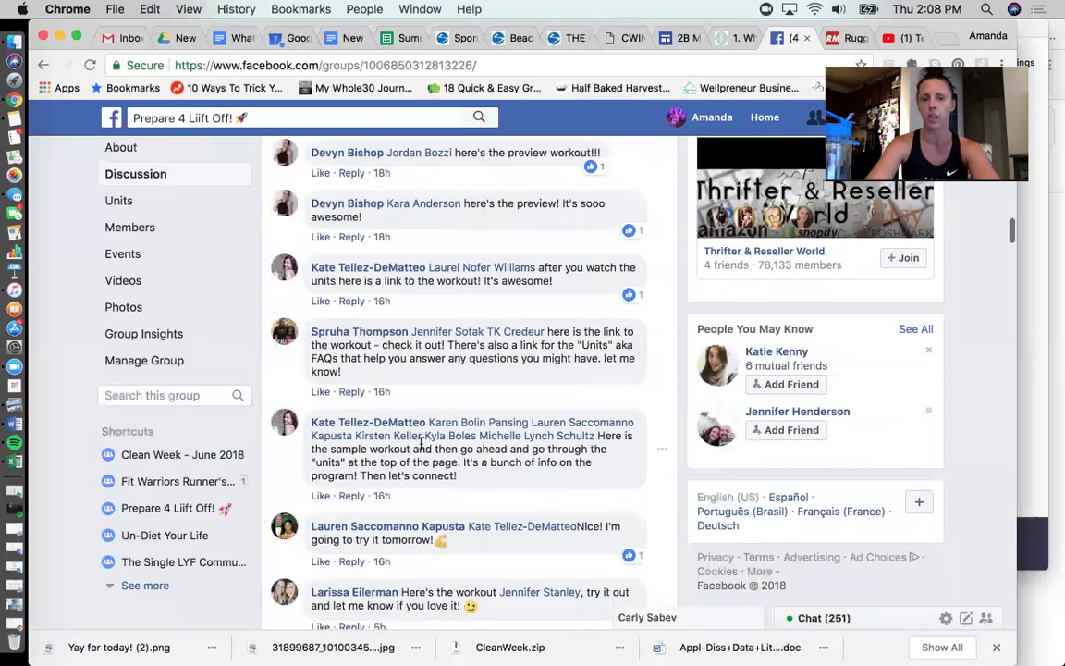
scroll(421, 450, "down", 10)
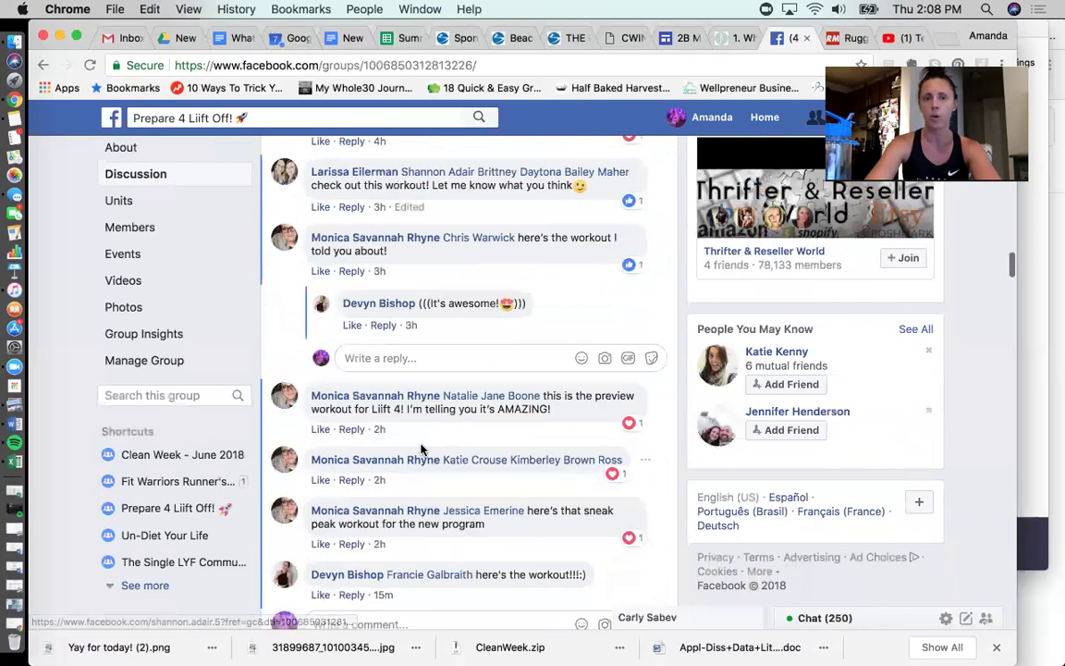
scroll(420, 450, "up", 12)
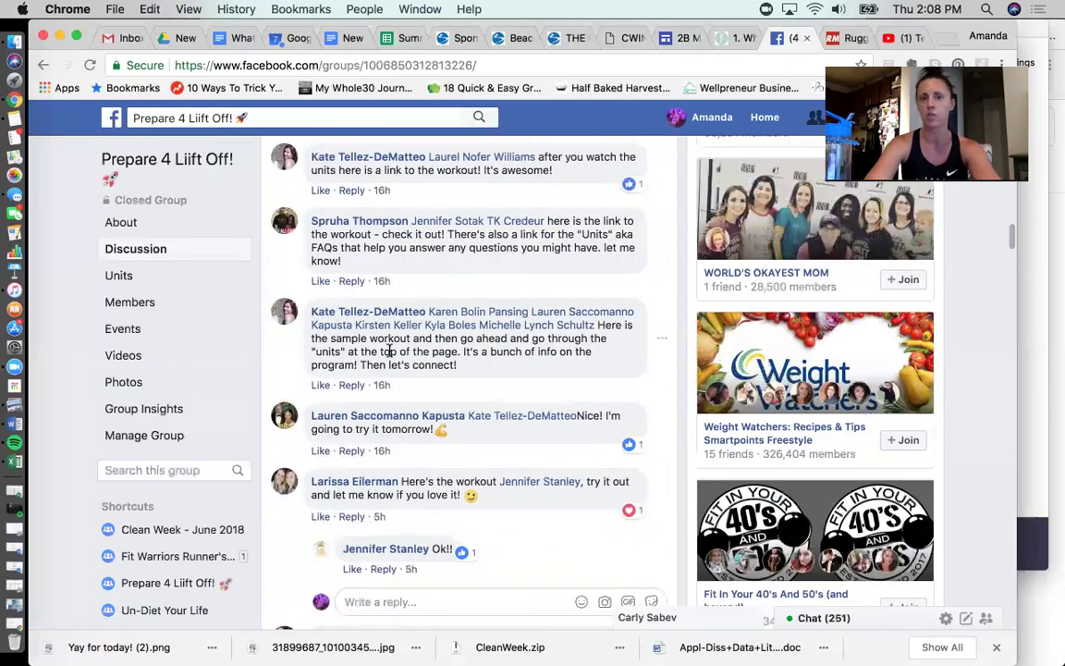